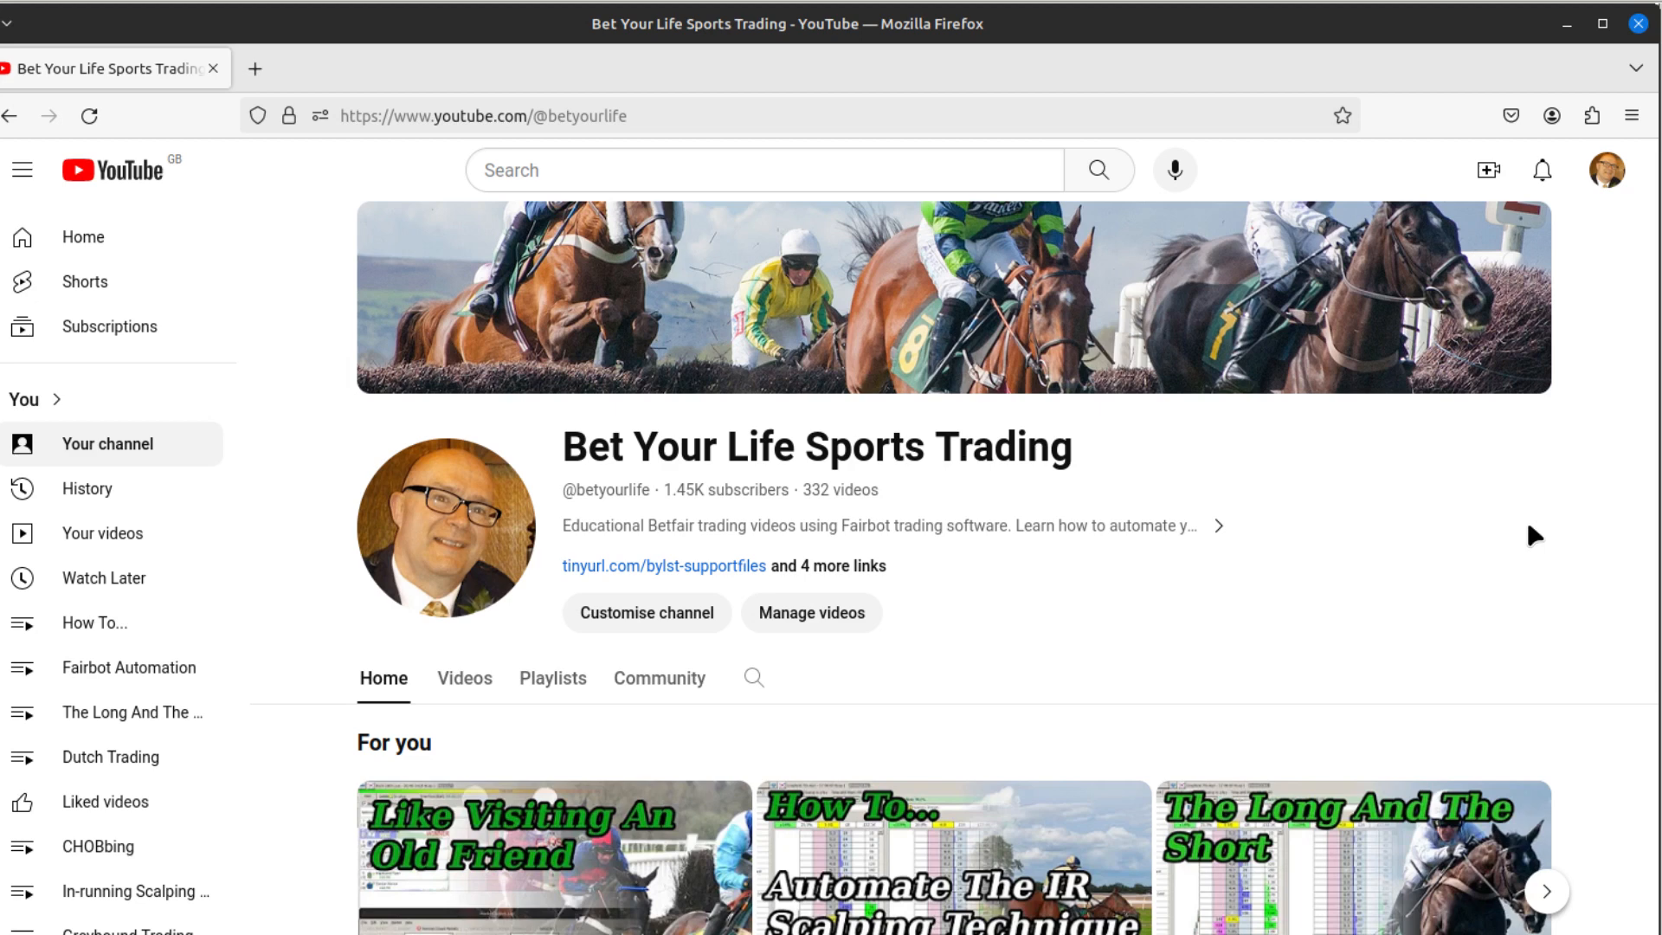
Step: Open the channel's support files link and browse the Fairbot Strategy Files folder on OneDrive
left_click(654, 567)
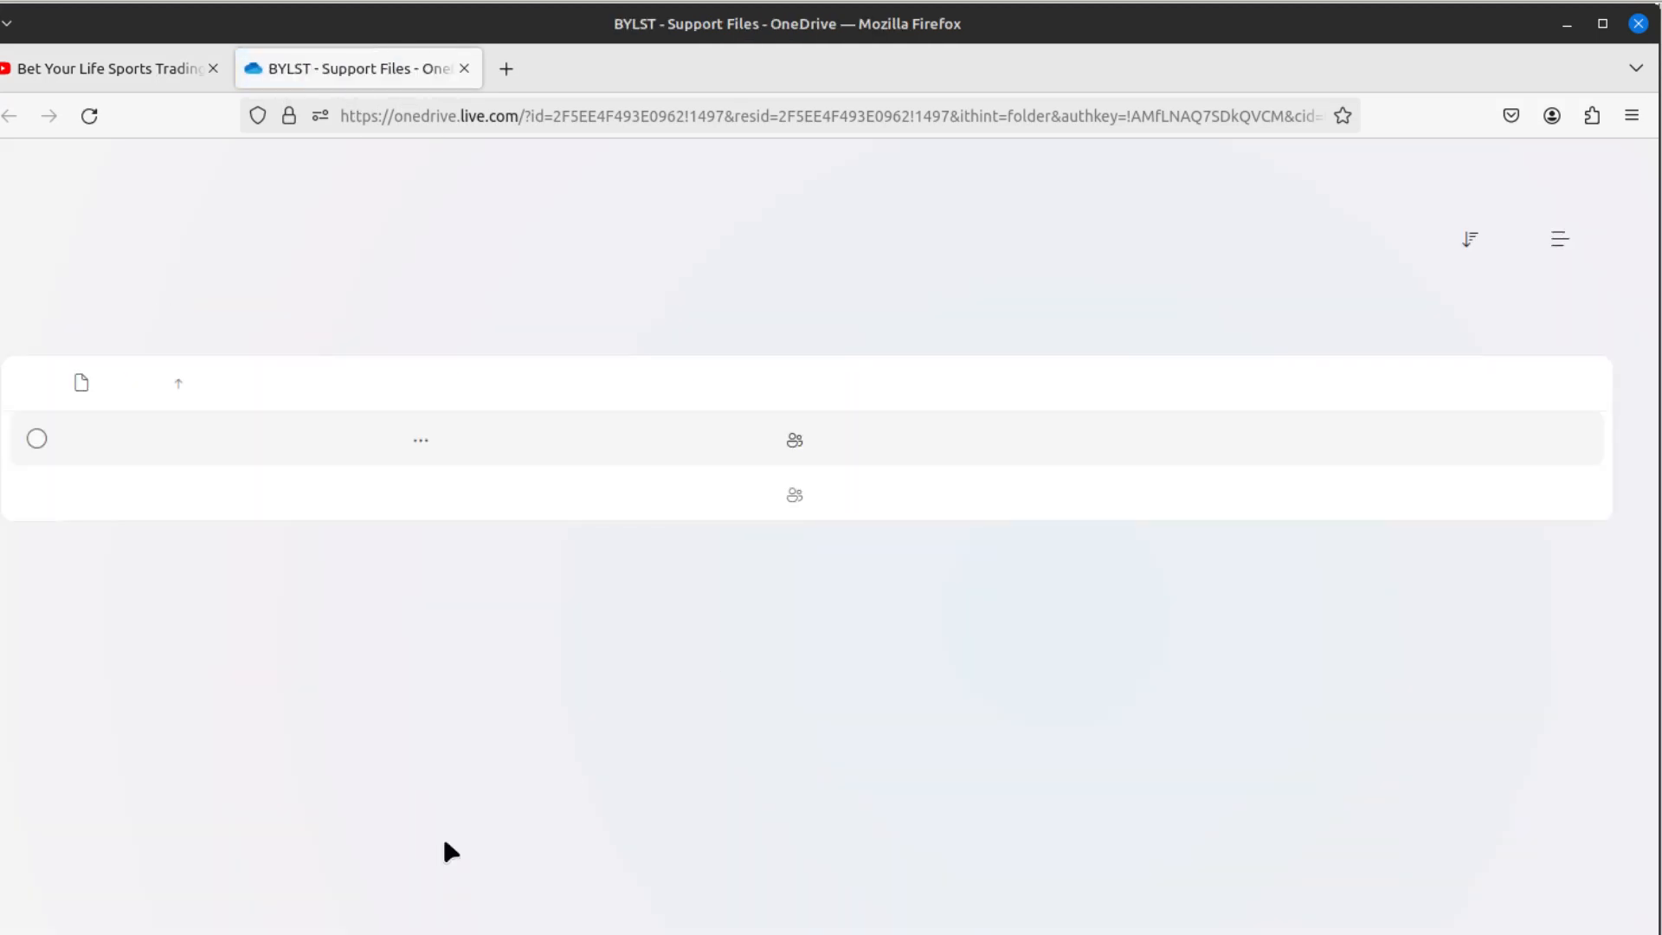
left_click(192, 441)
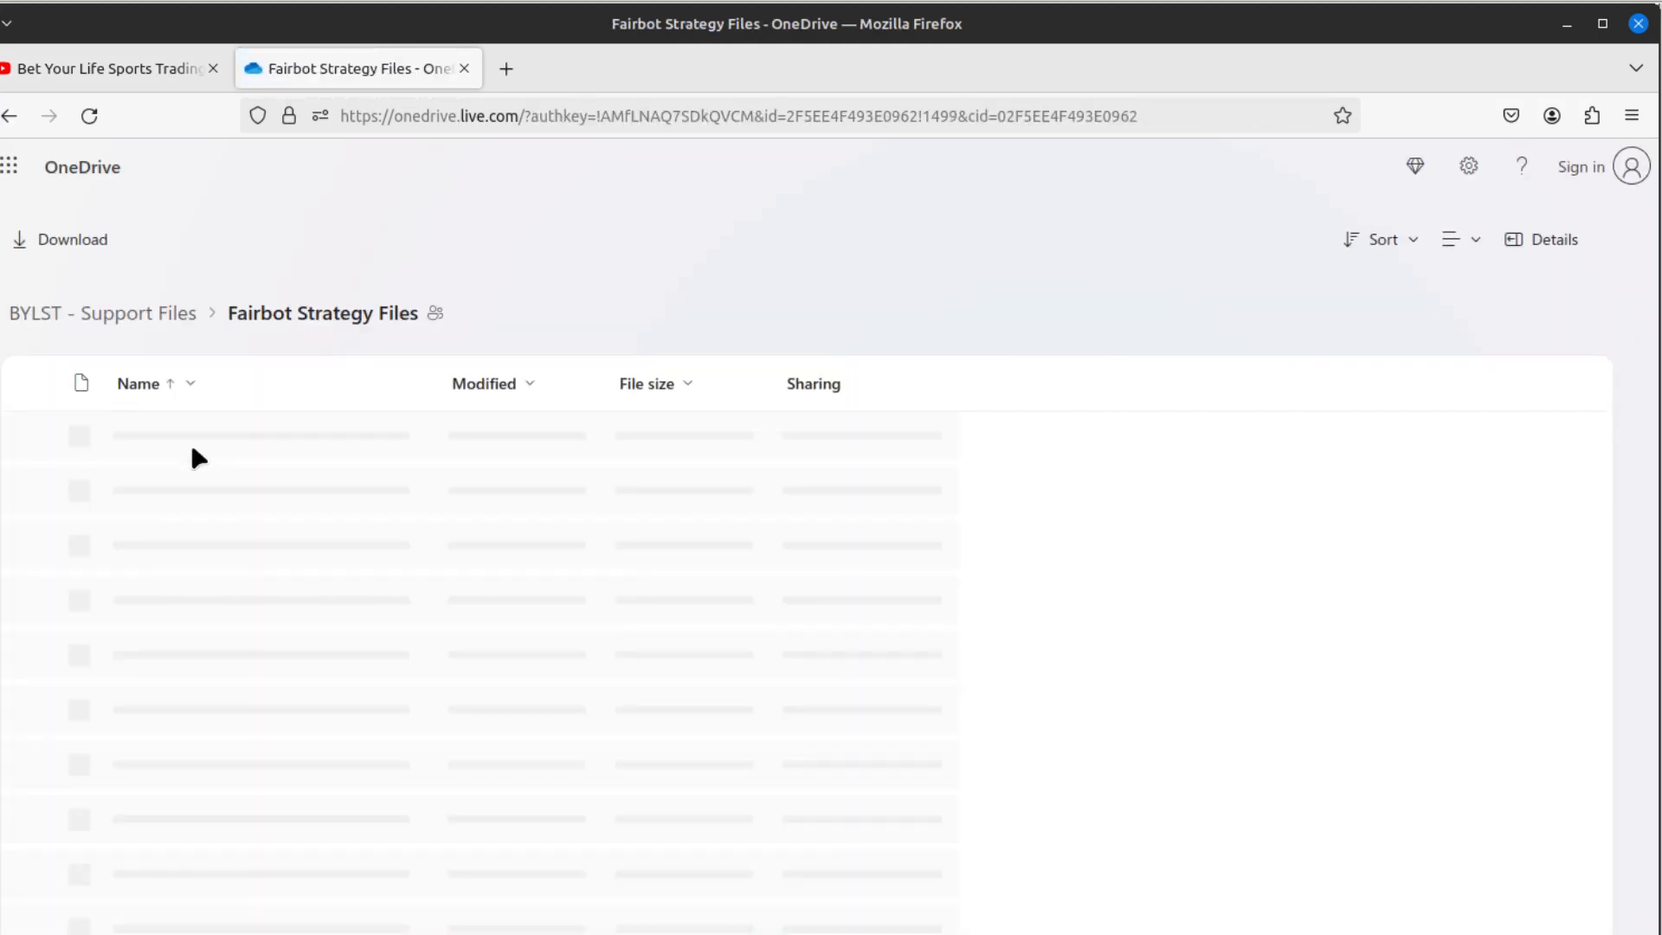
scroll(641, 640, "down", 10)
scroll(645, 651, "down", 10)
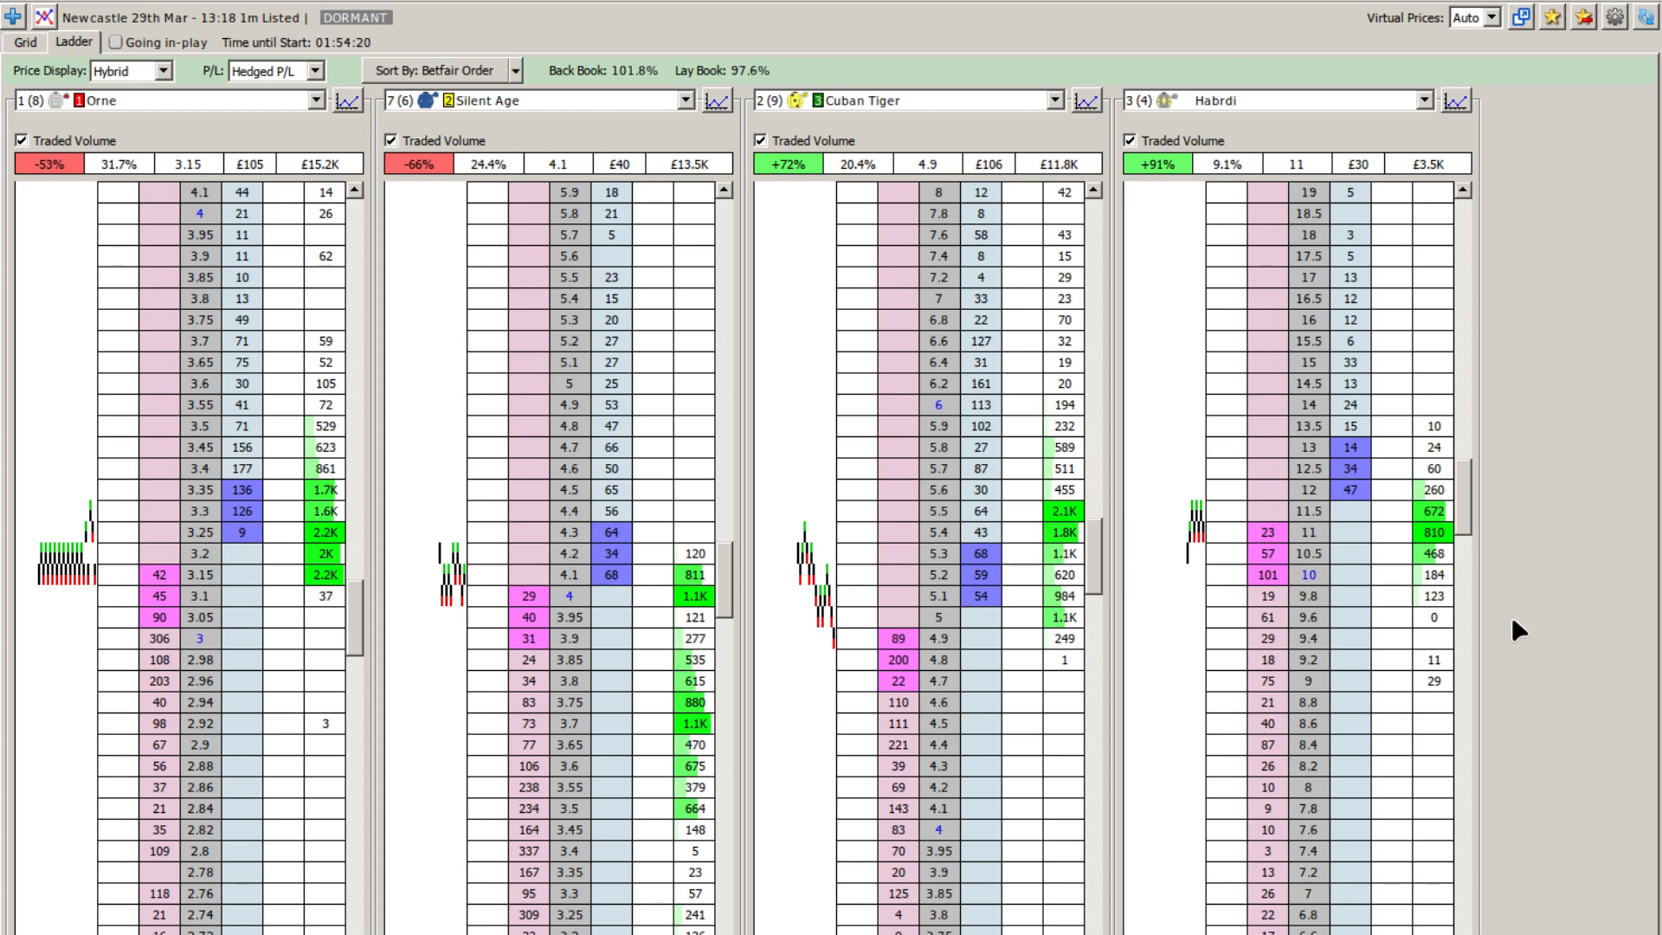
Step: Submit a £100 stake dutching bet on Orne alone and check the hedged profit/loss down Orne's ladder
key("ctrl+d")
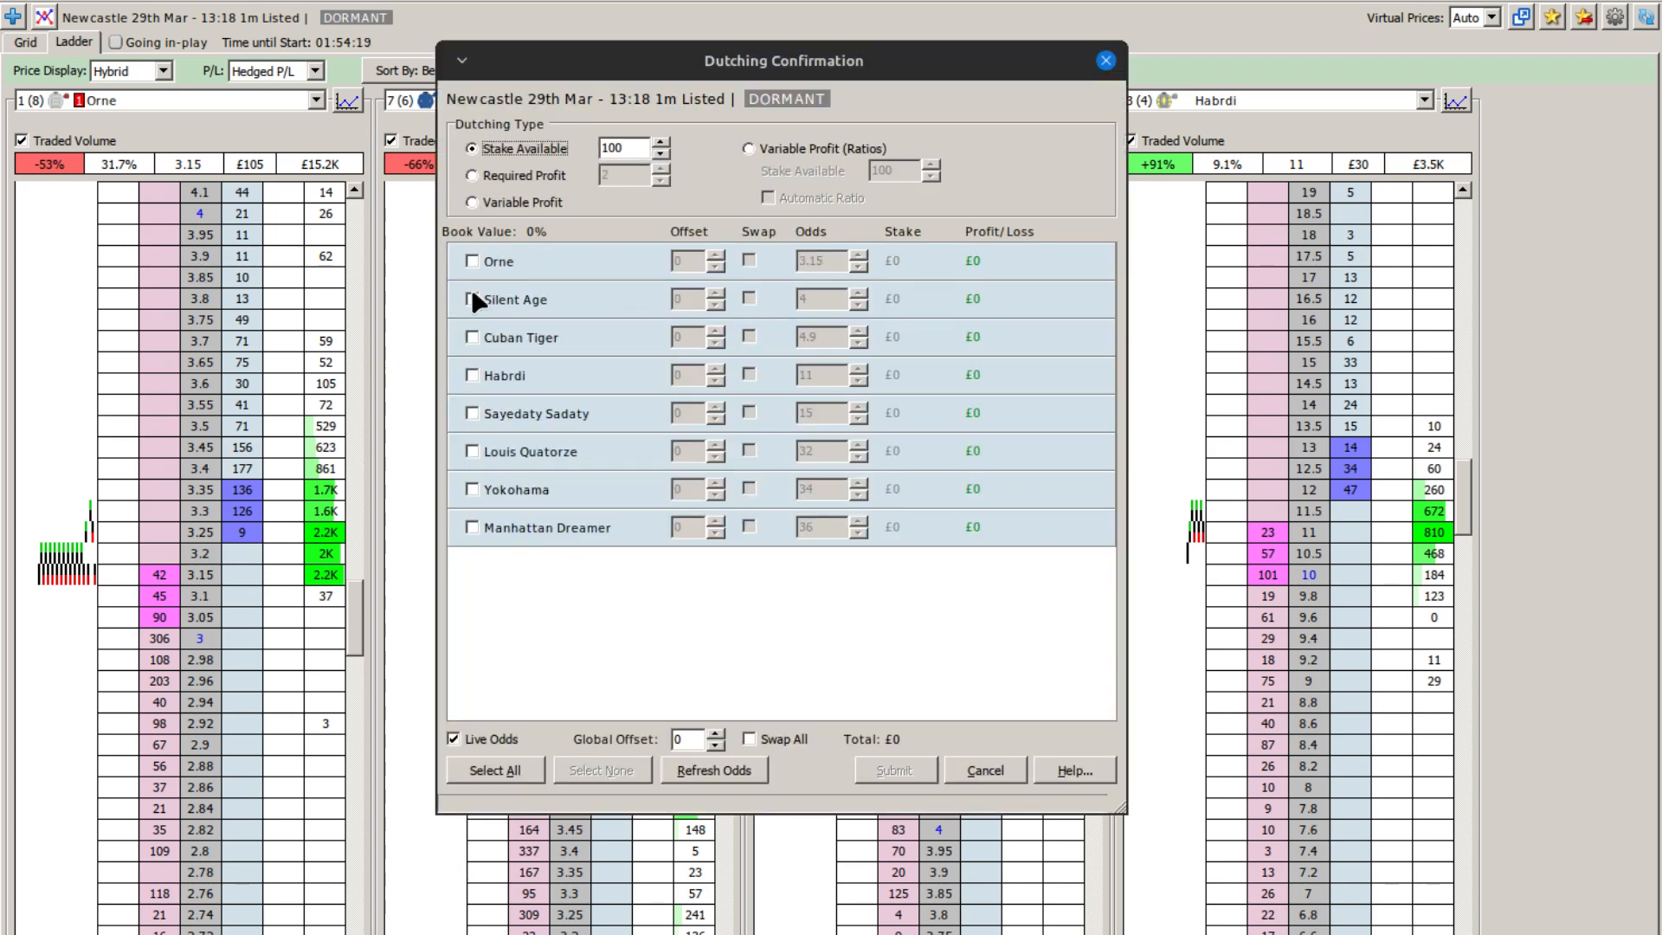
left_click(474, 258)
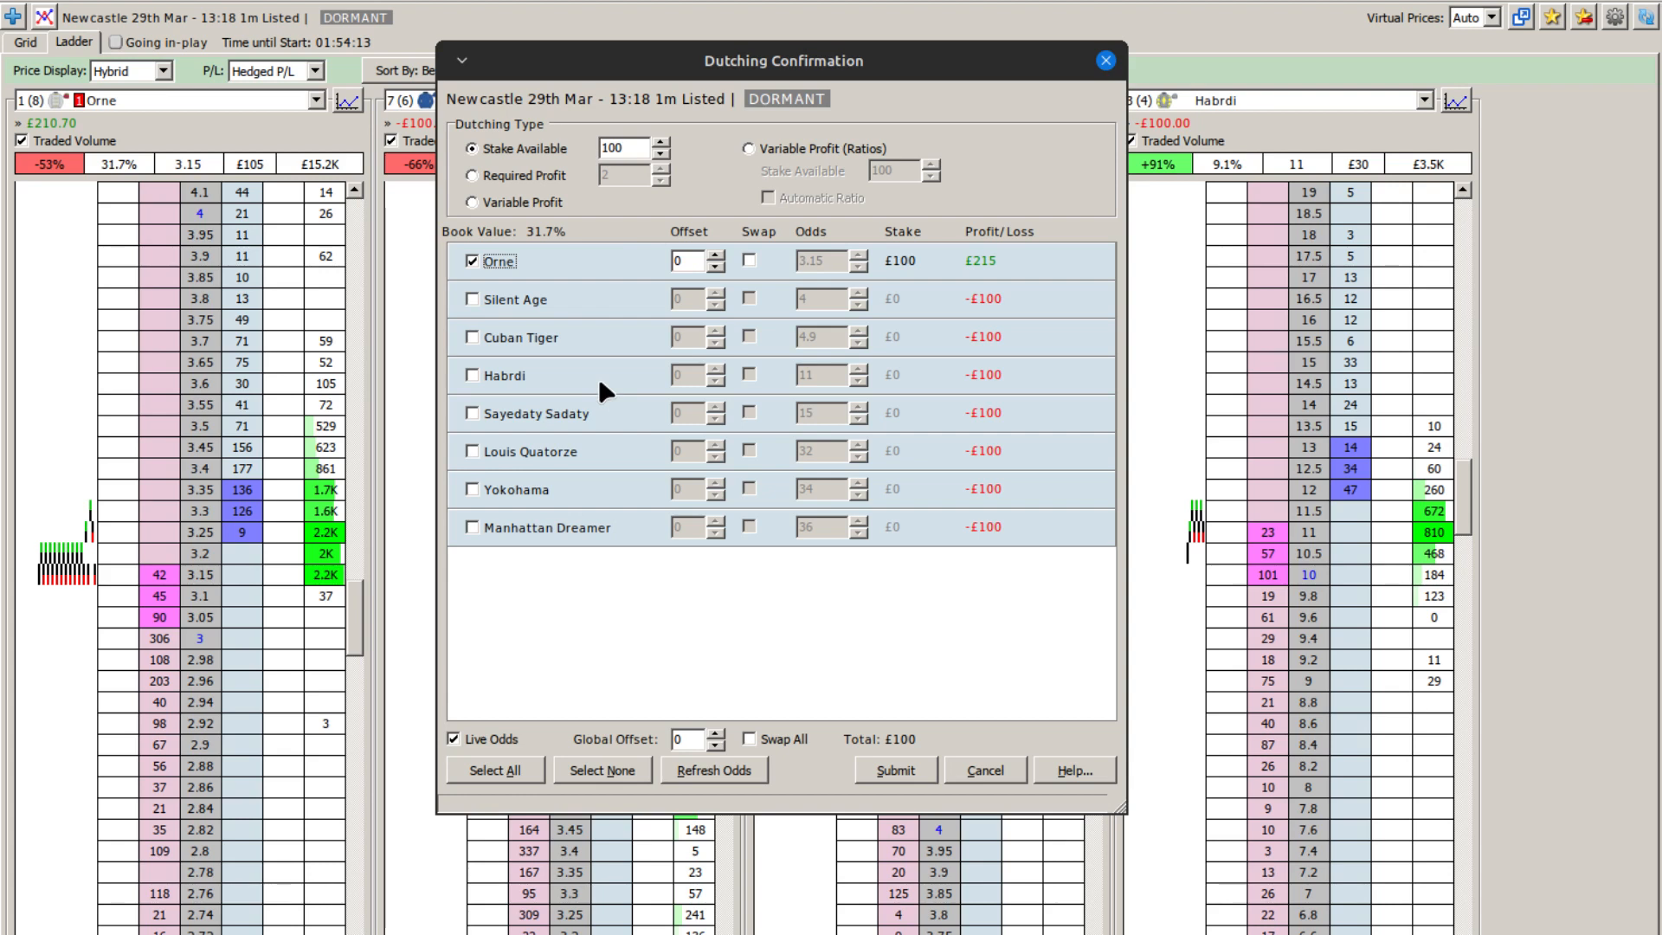
left_click(891, 768)
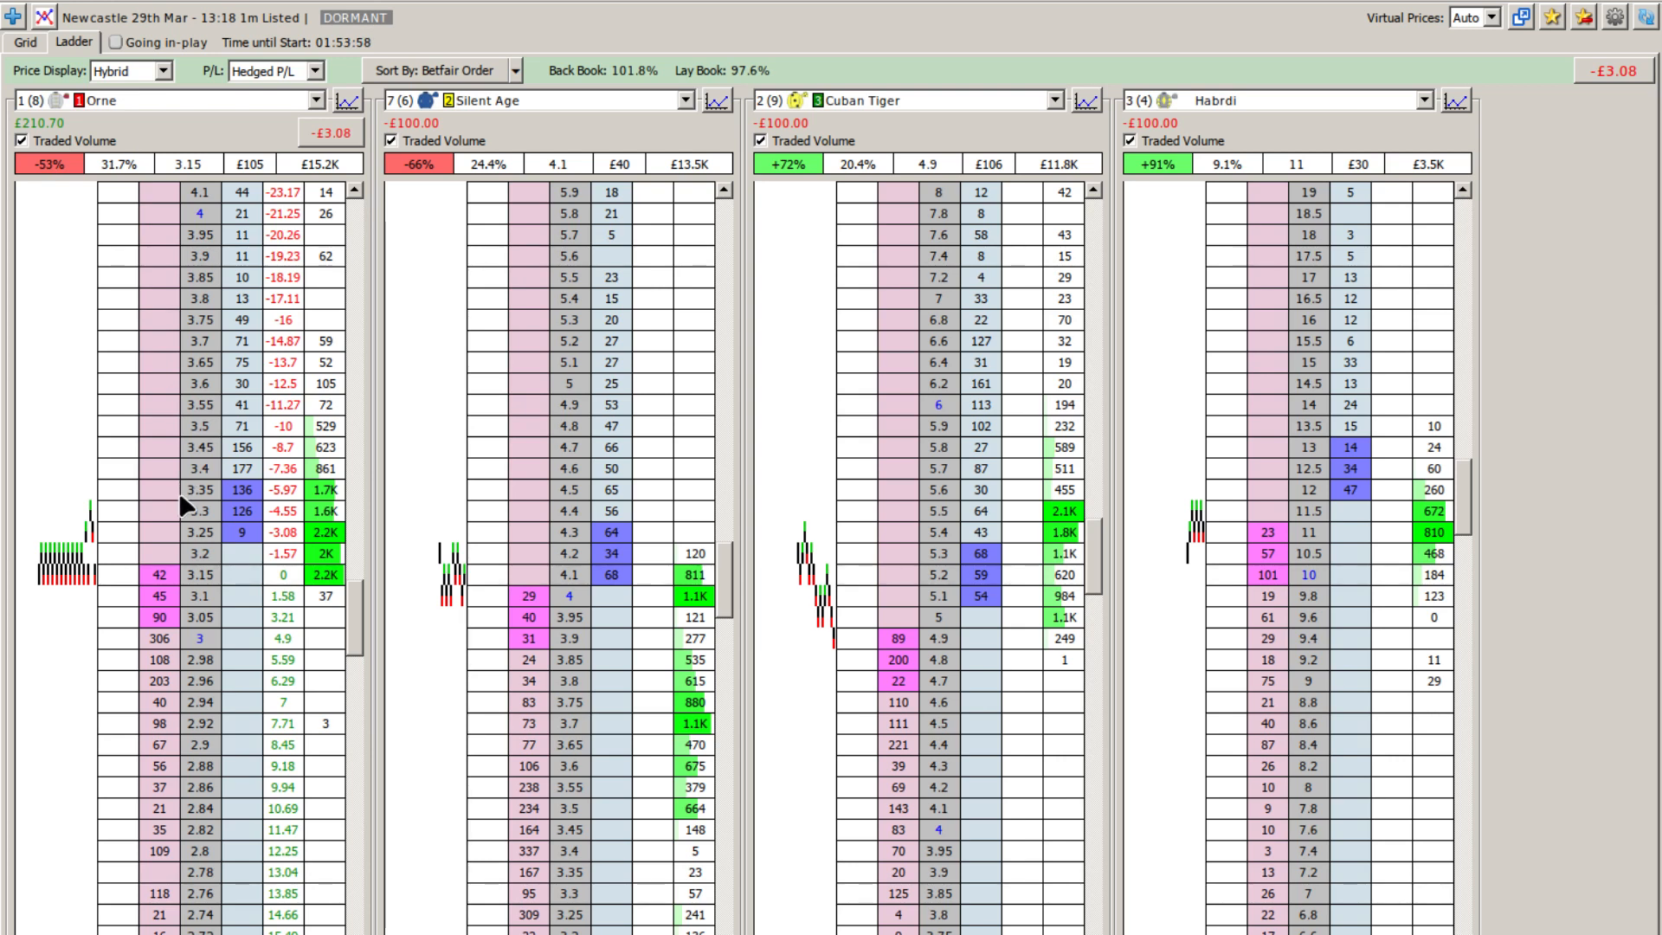
scroll(190, 547, "down", 2)
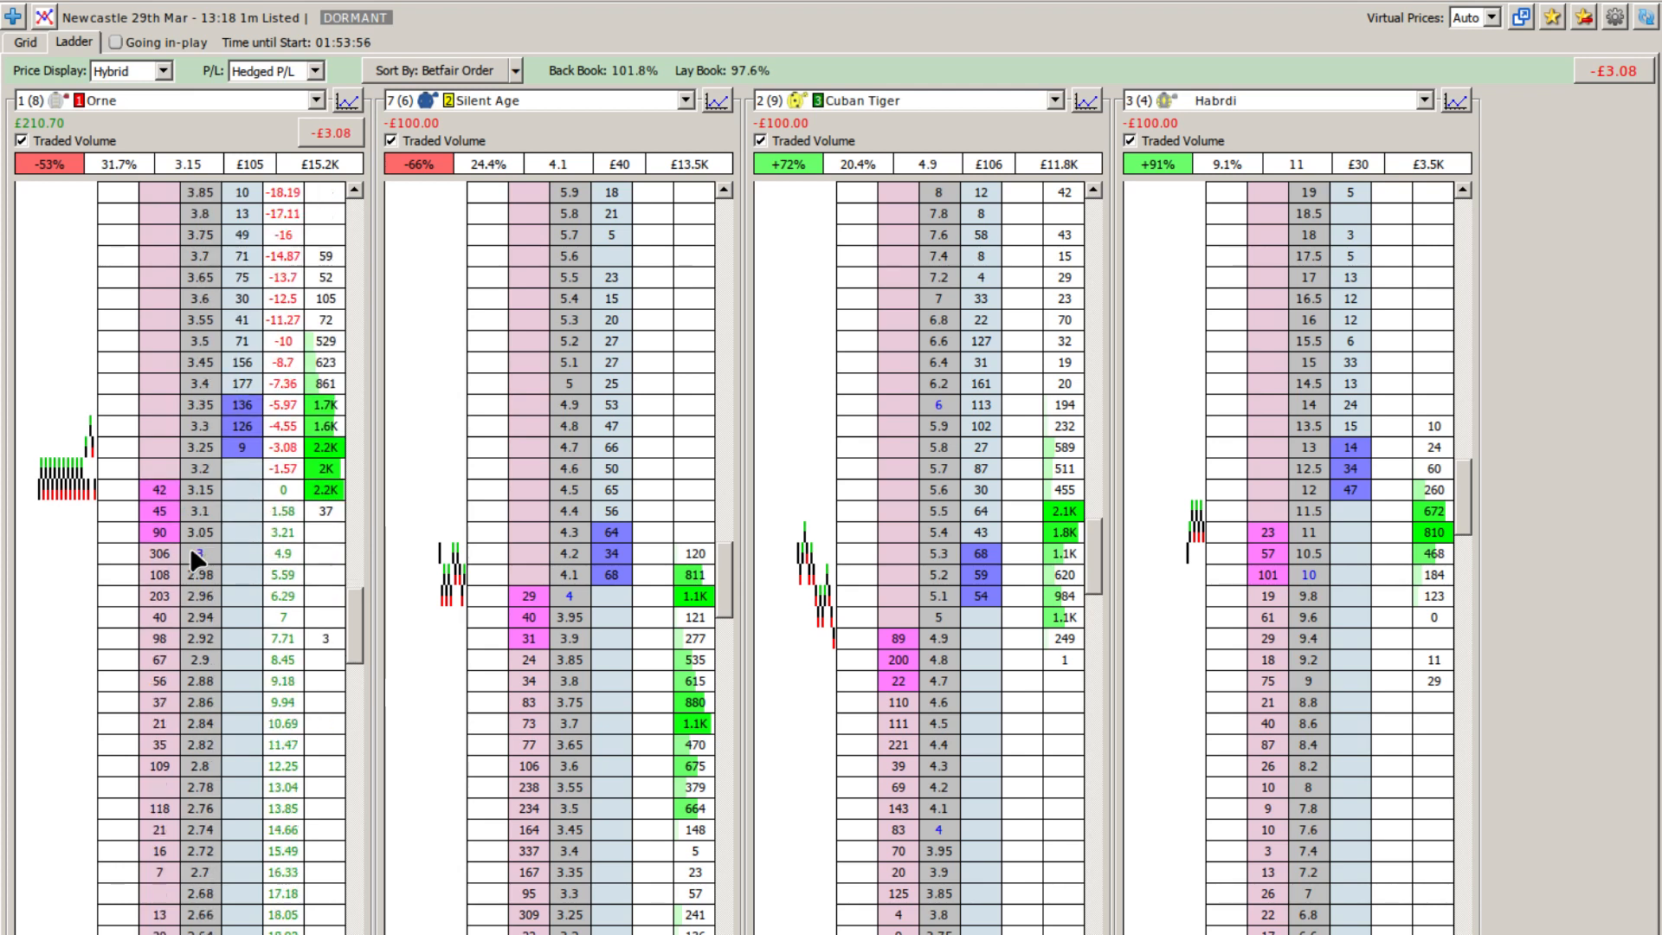
scroll(190, 547, "down", 5)
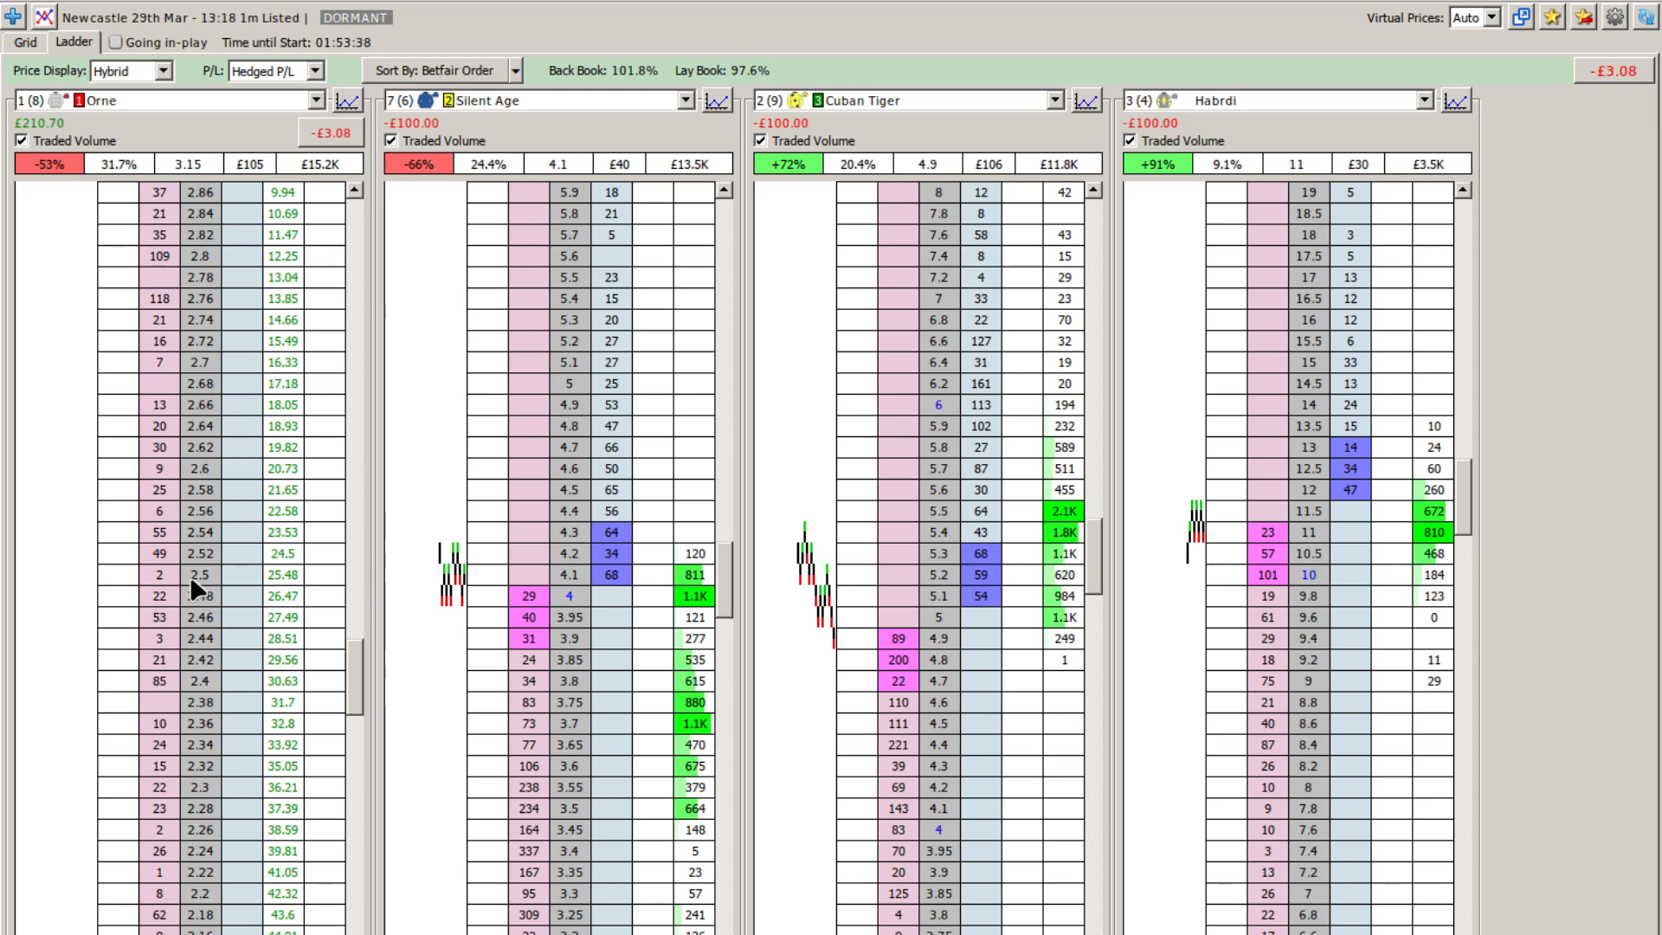
scroll(190, 575, "up", 8)
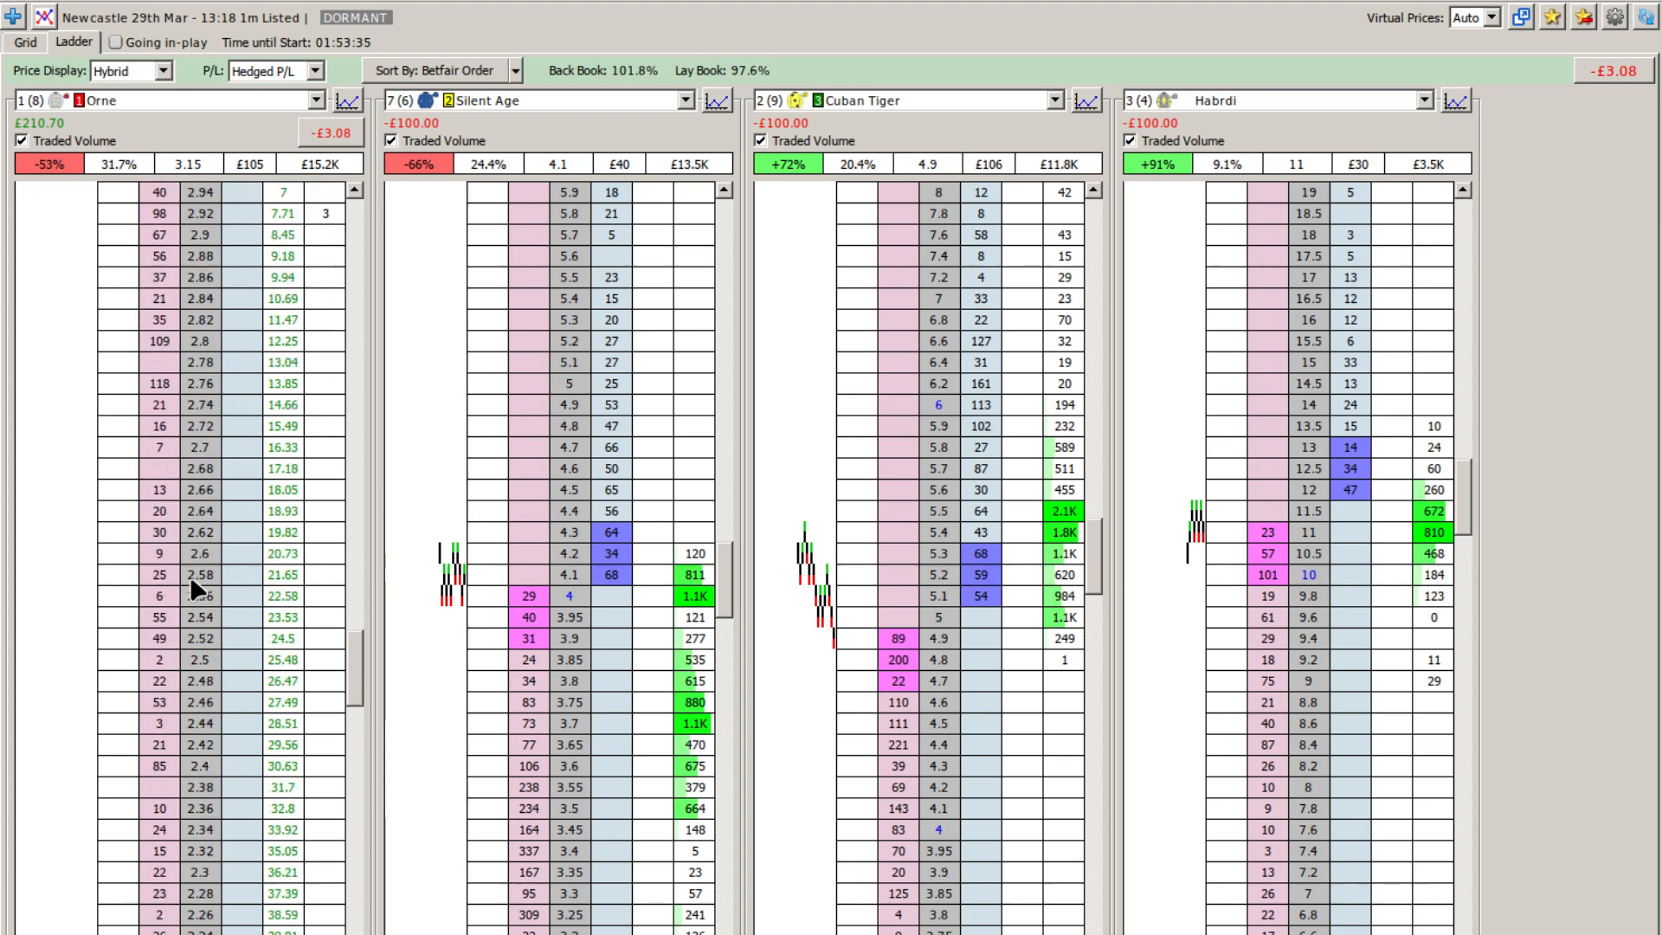
scroll(192, 589, "down", 8)
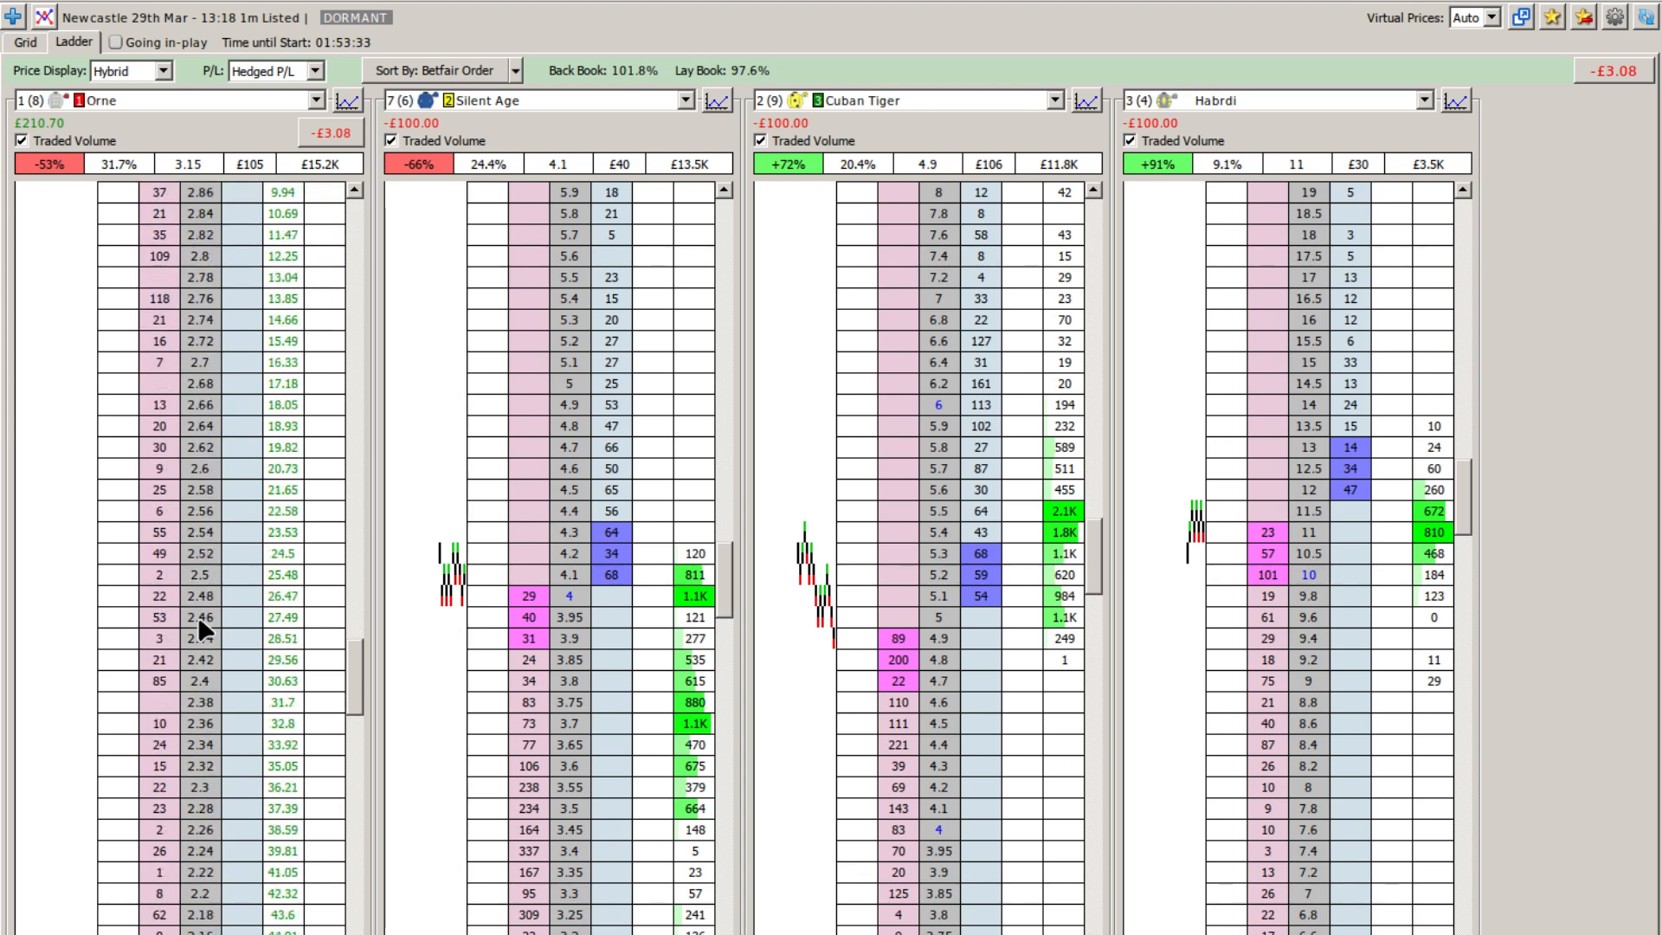
scroll(199, 606, "up", 8)
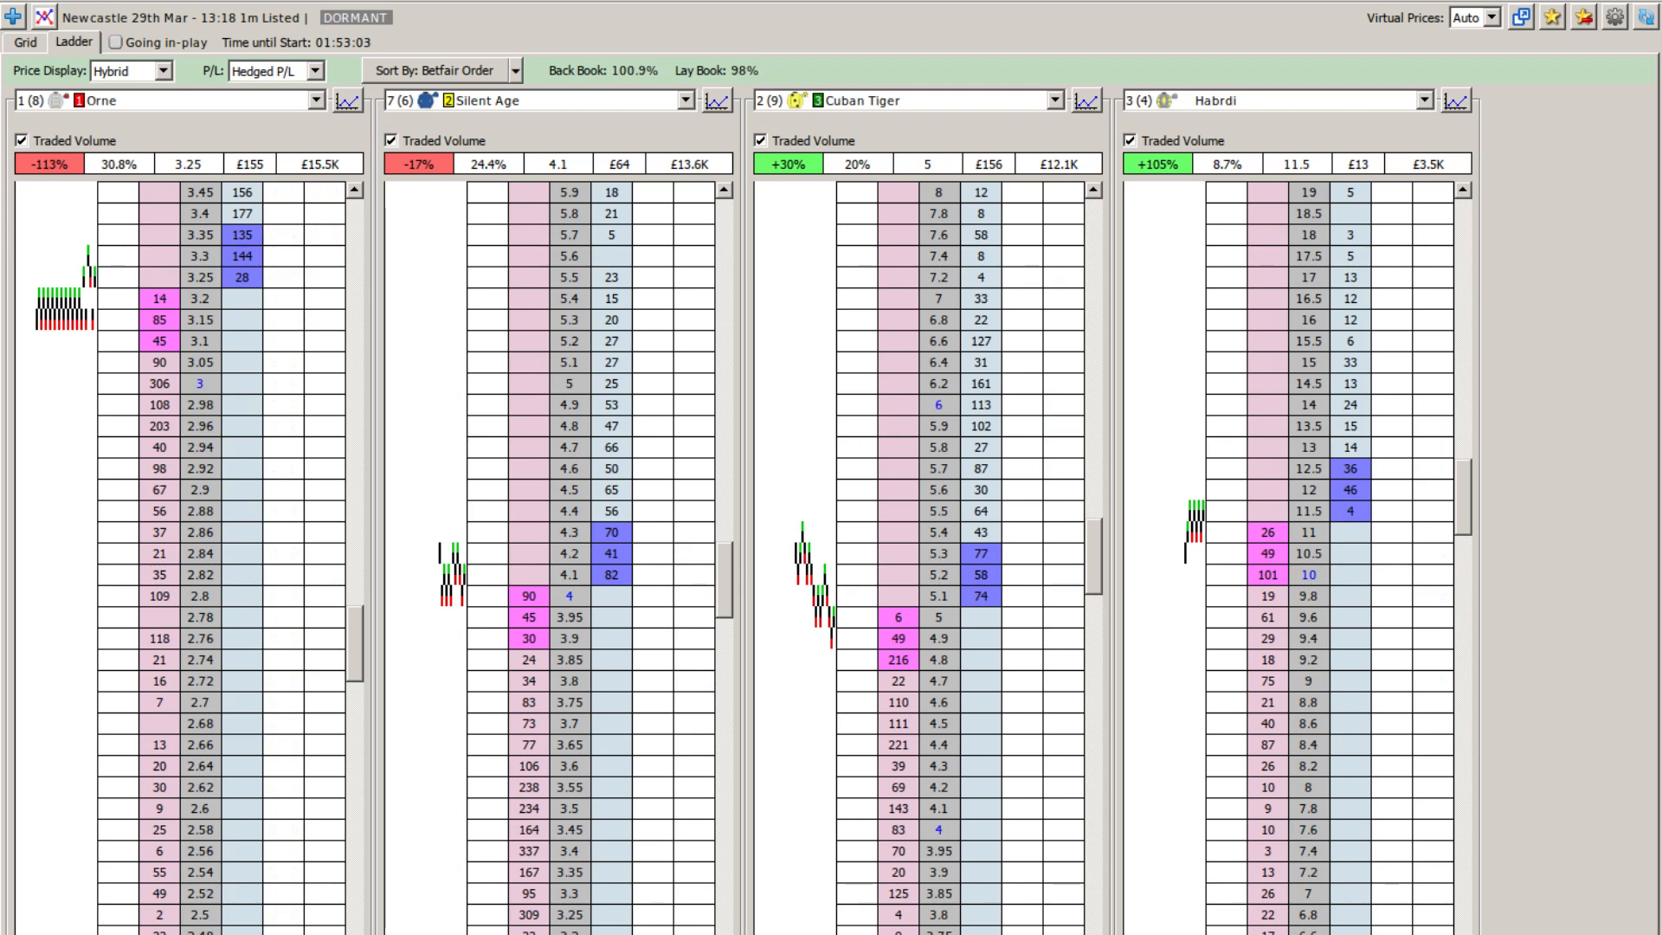
Step: Submit a dutching bet with £100 stake available across Orne and Silent Age
key("ctrl+d")
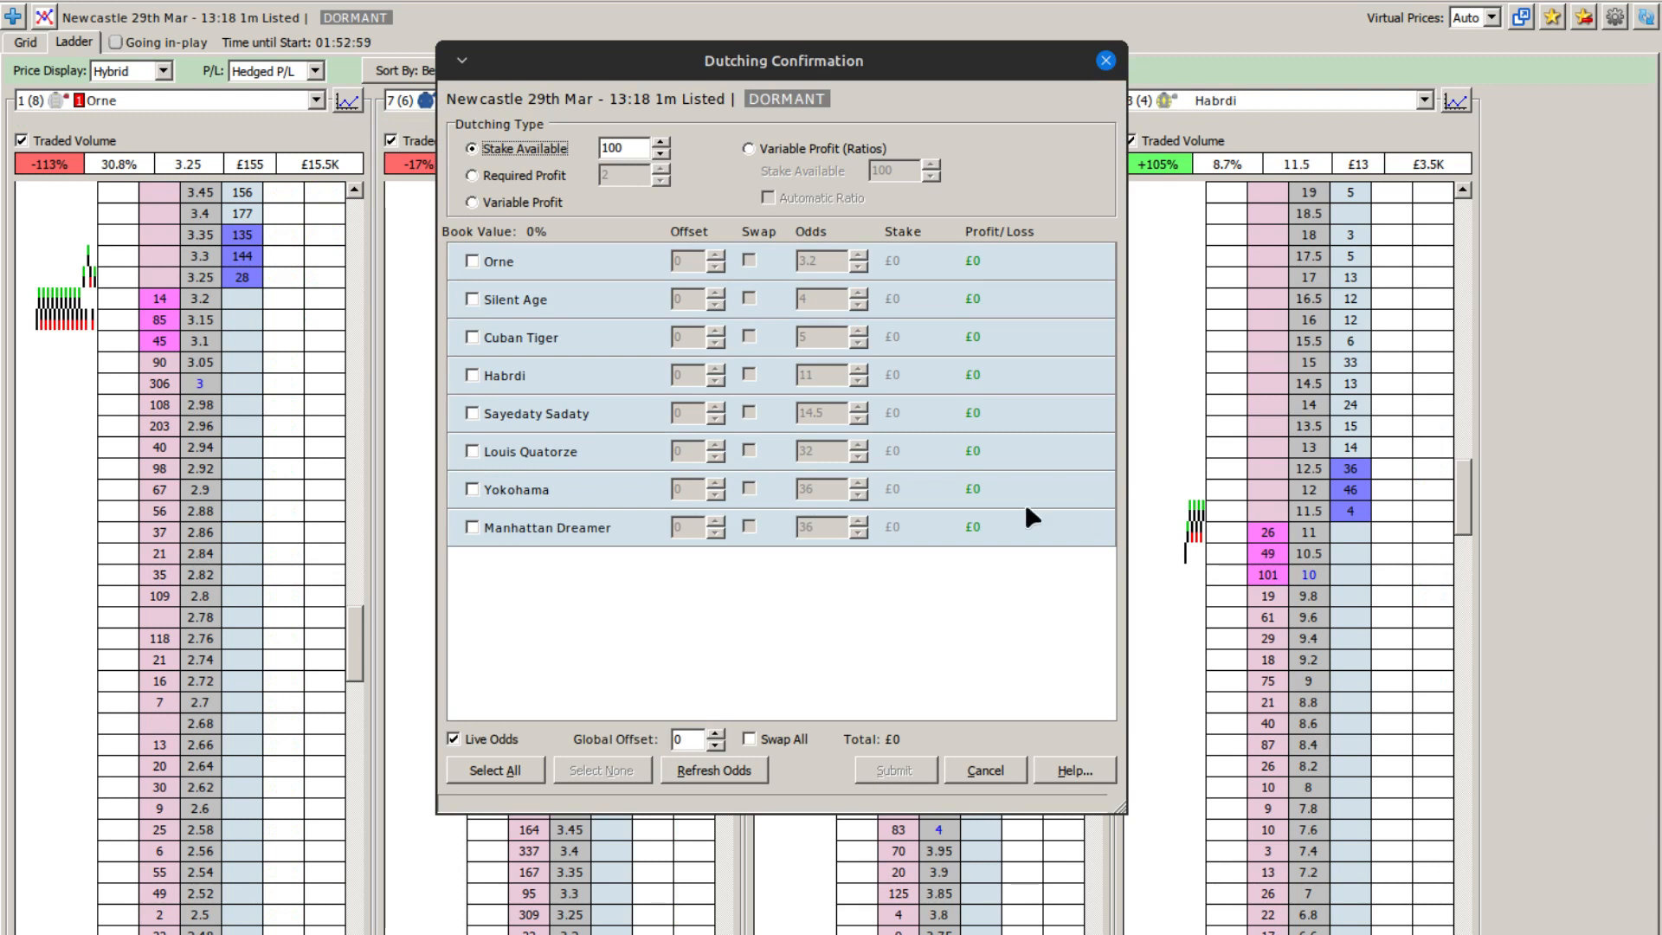
left_click(497, 261)
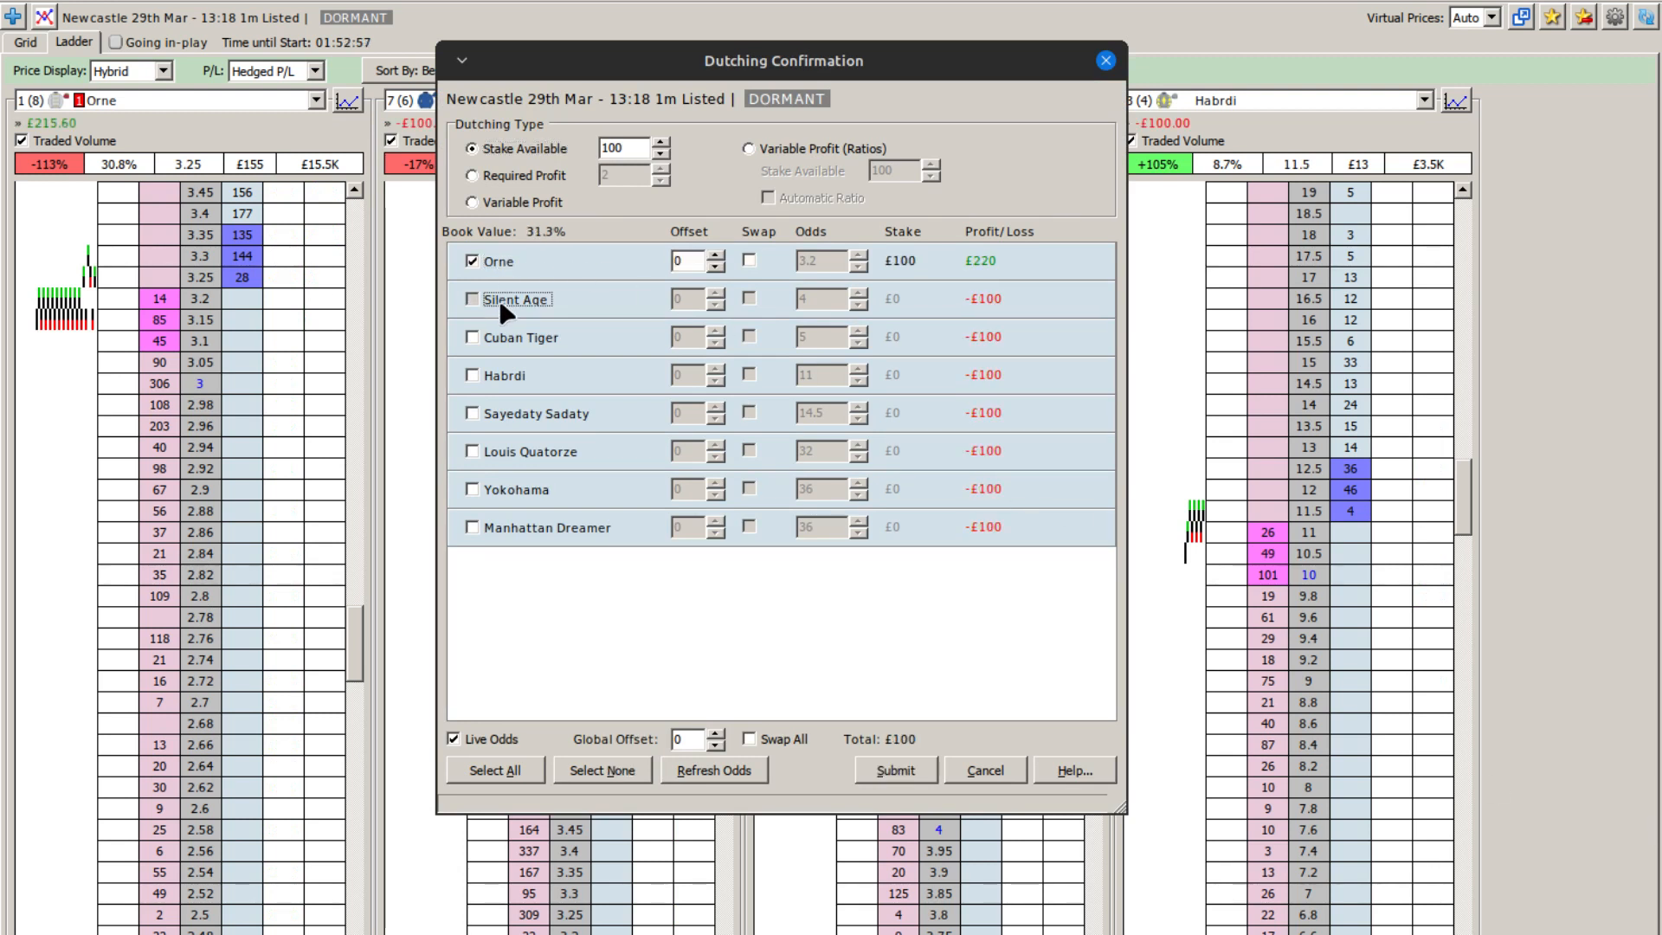
left_click(499, 298)
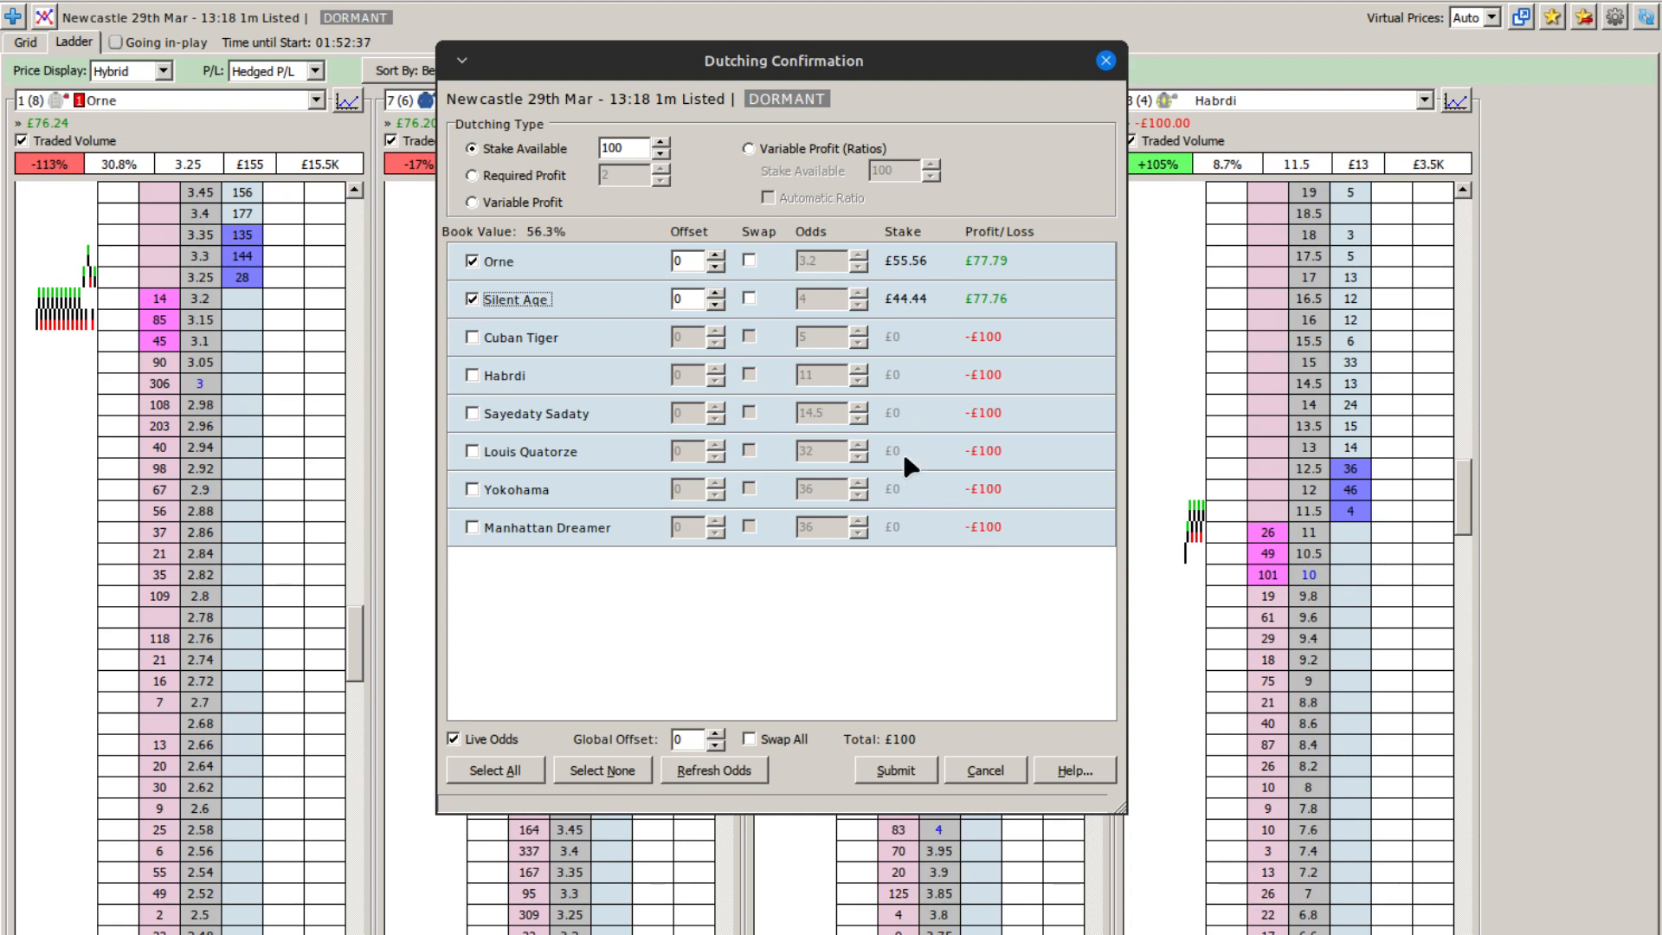
left_click(895, 769)
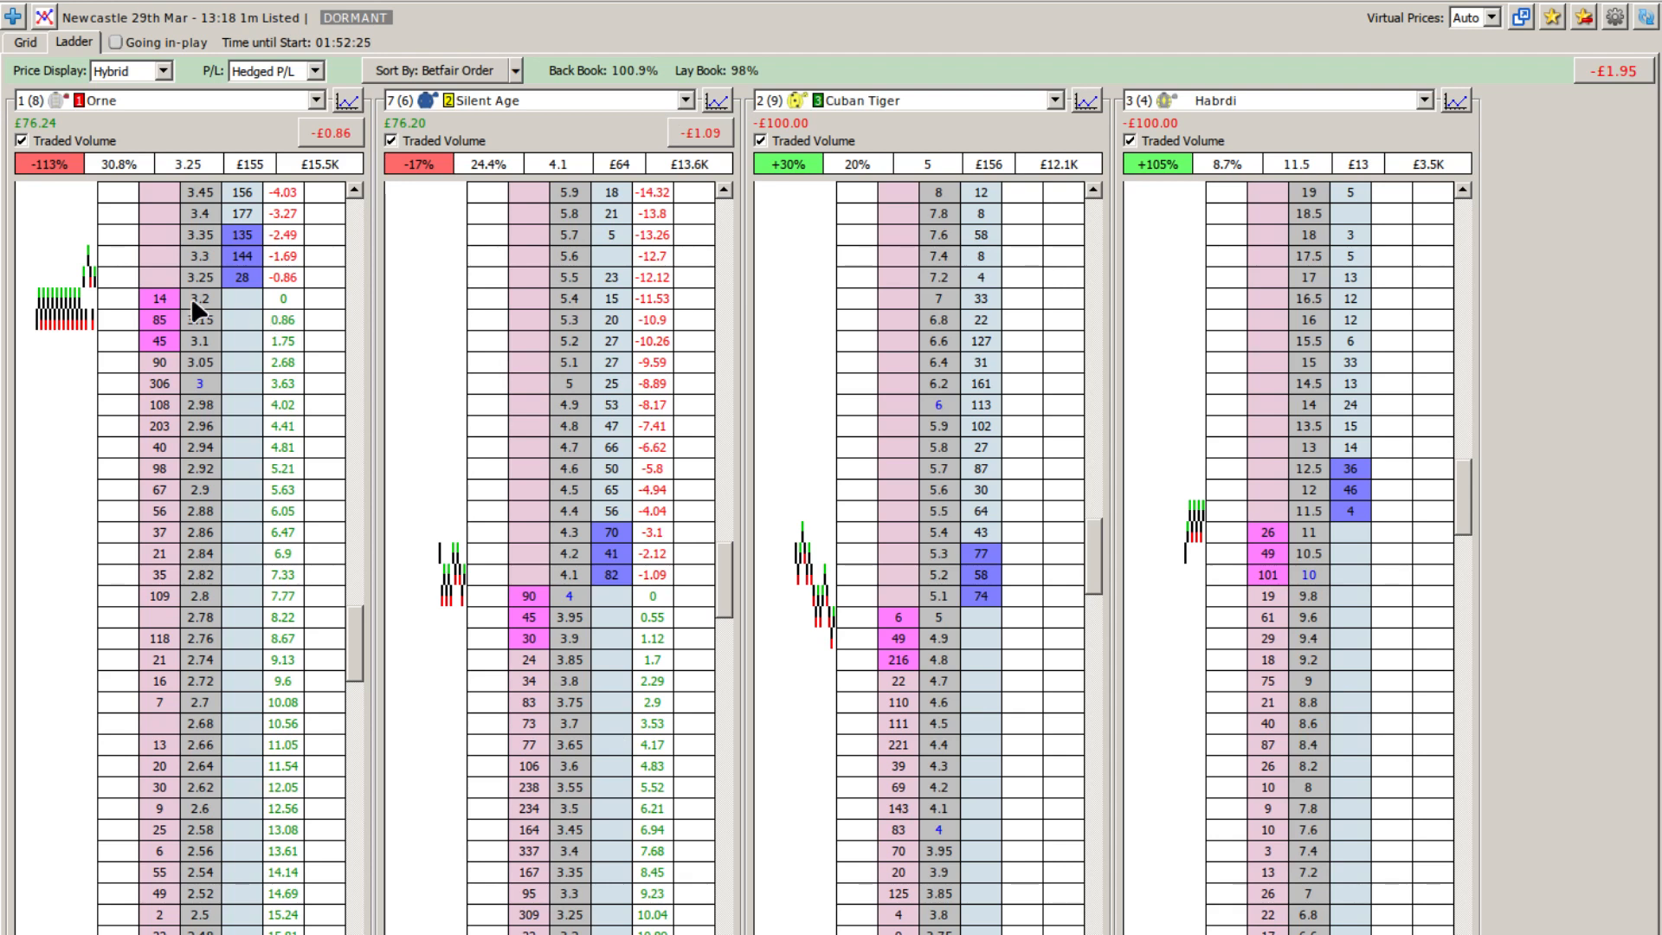
Step: Examine the hedged profit/loss figures at lower odds on the Orne and Silent Age ladders
scroll(190, 298, "down", 2)
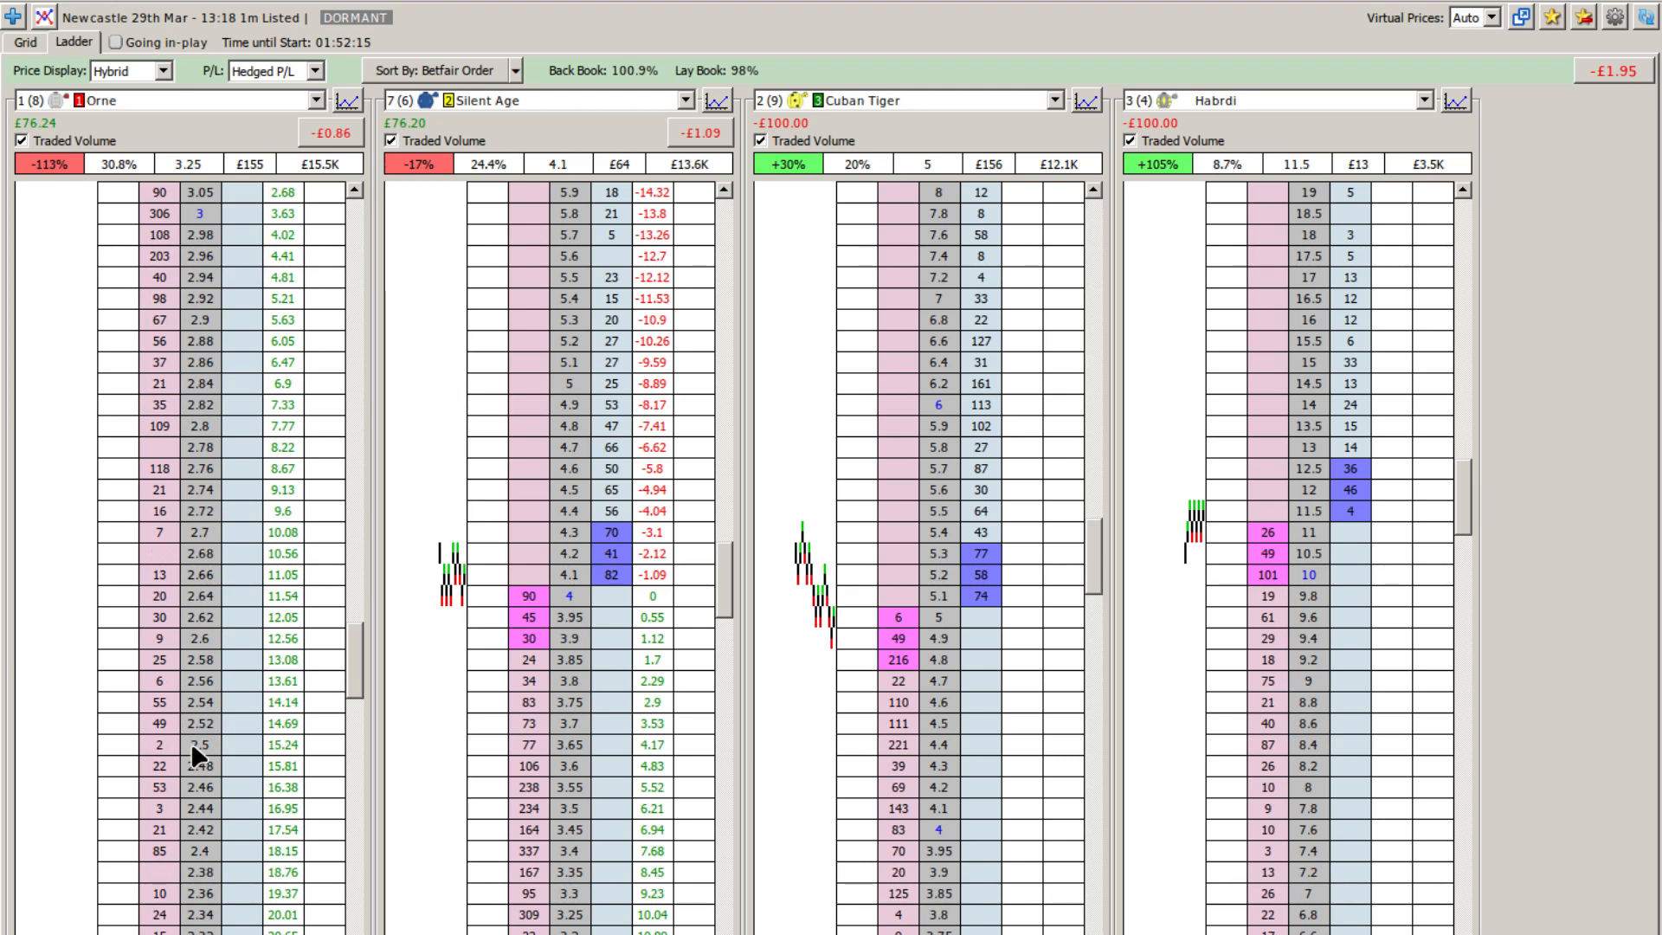
scroll(190, 741, "down", 4)
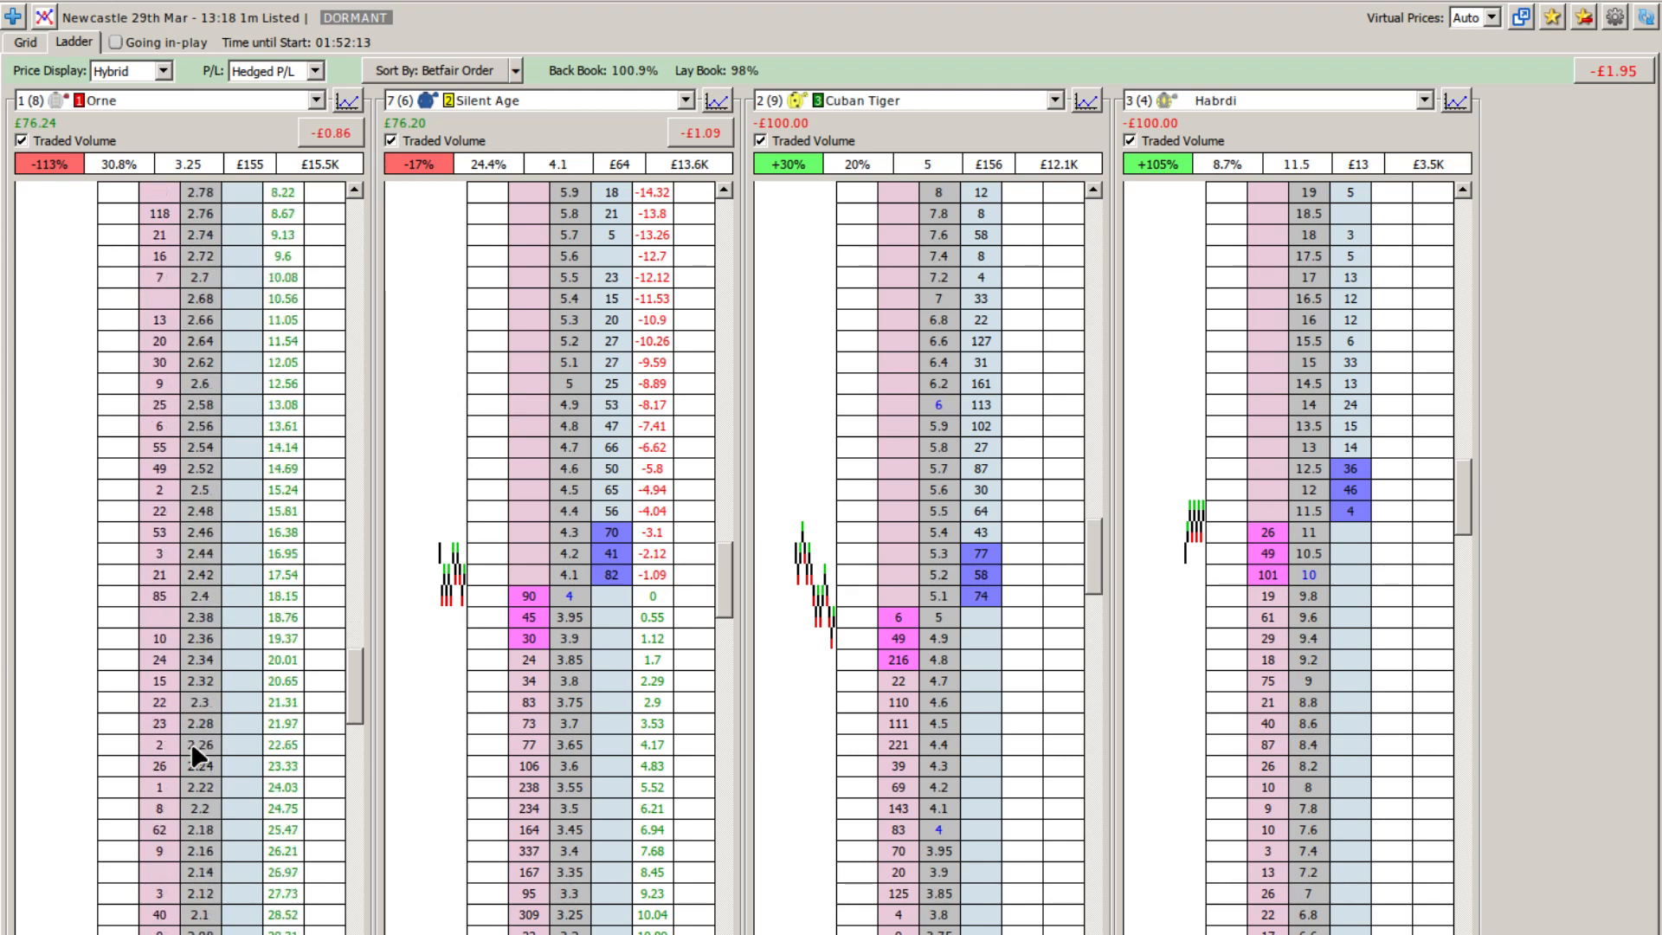
scroll(191, 741, "down", 2)
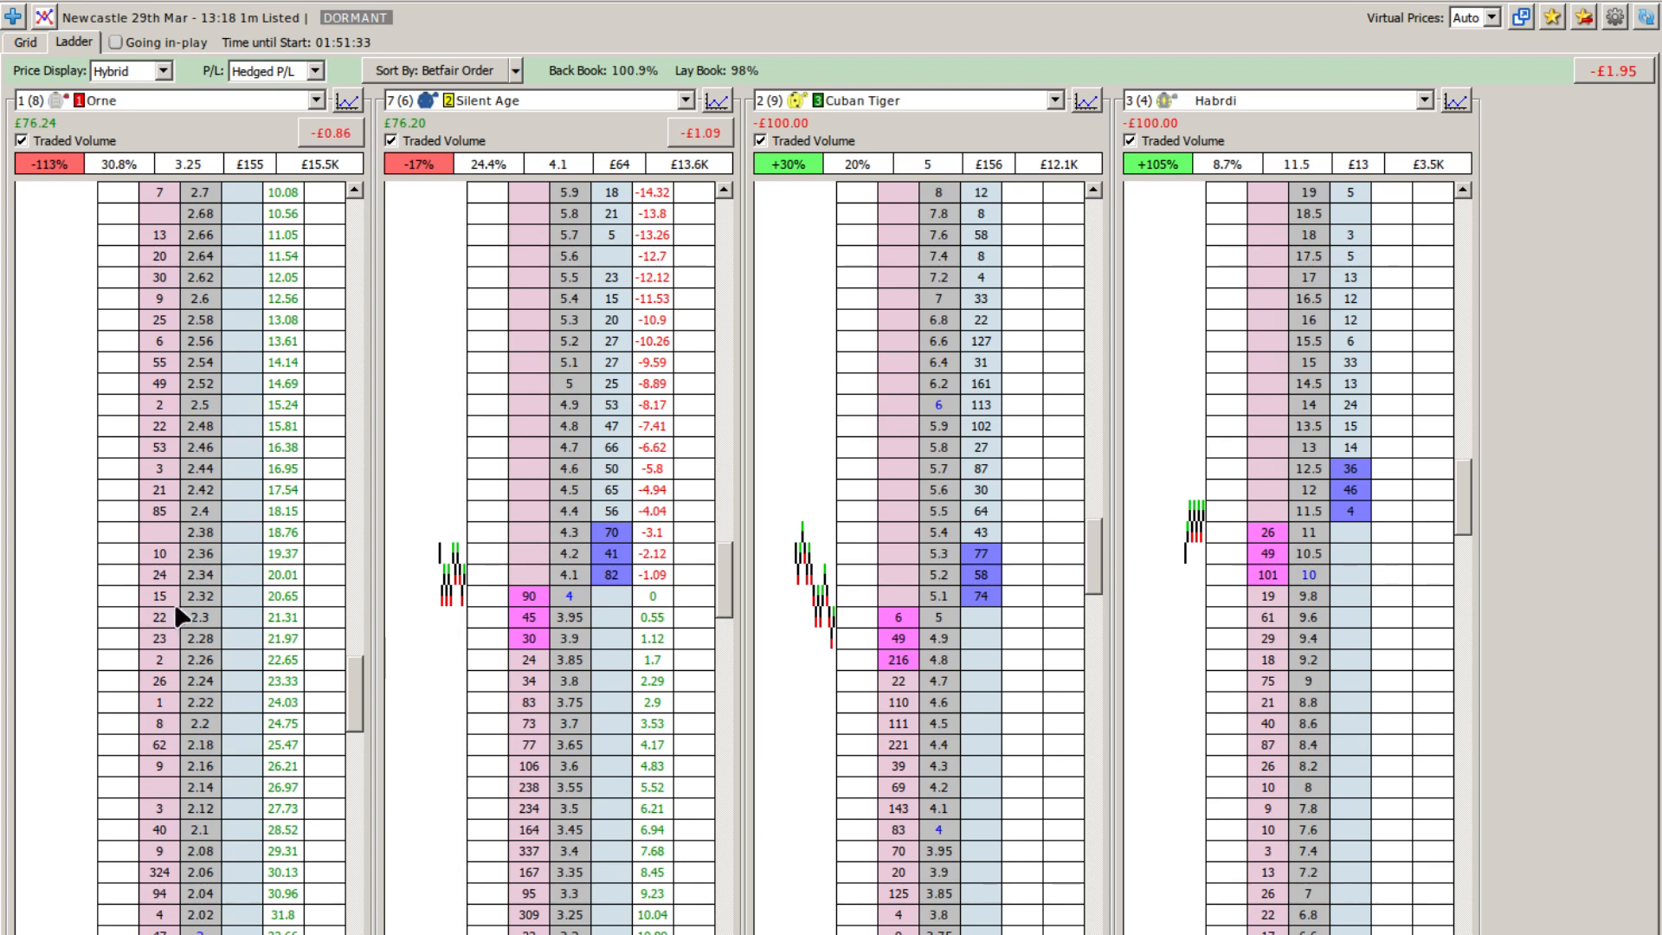
scroll(194, 606, "up", 10)
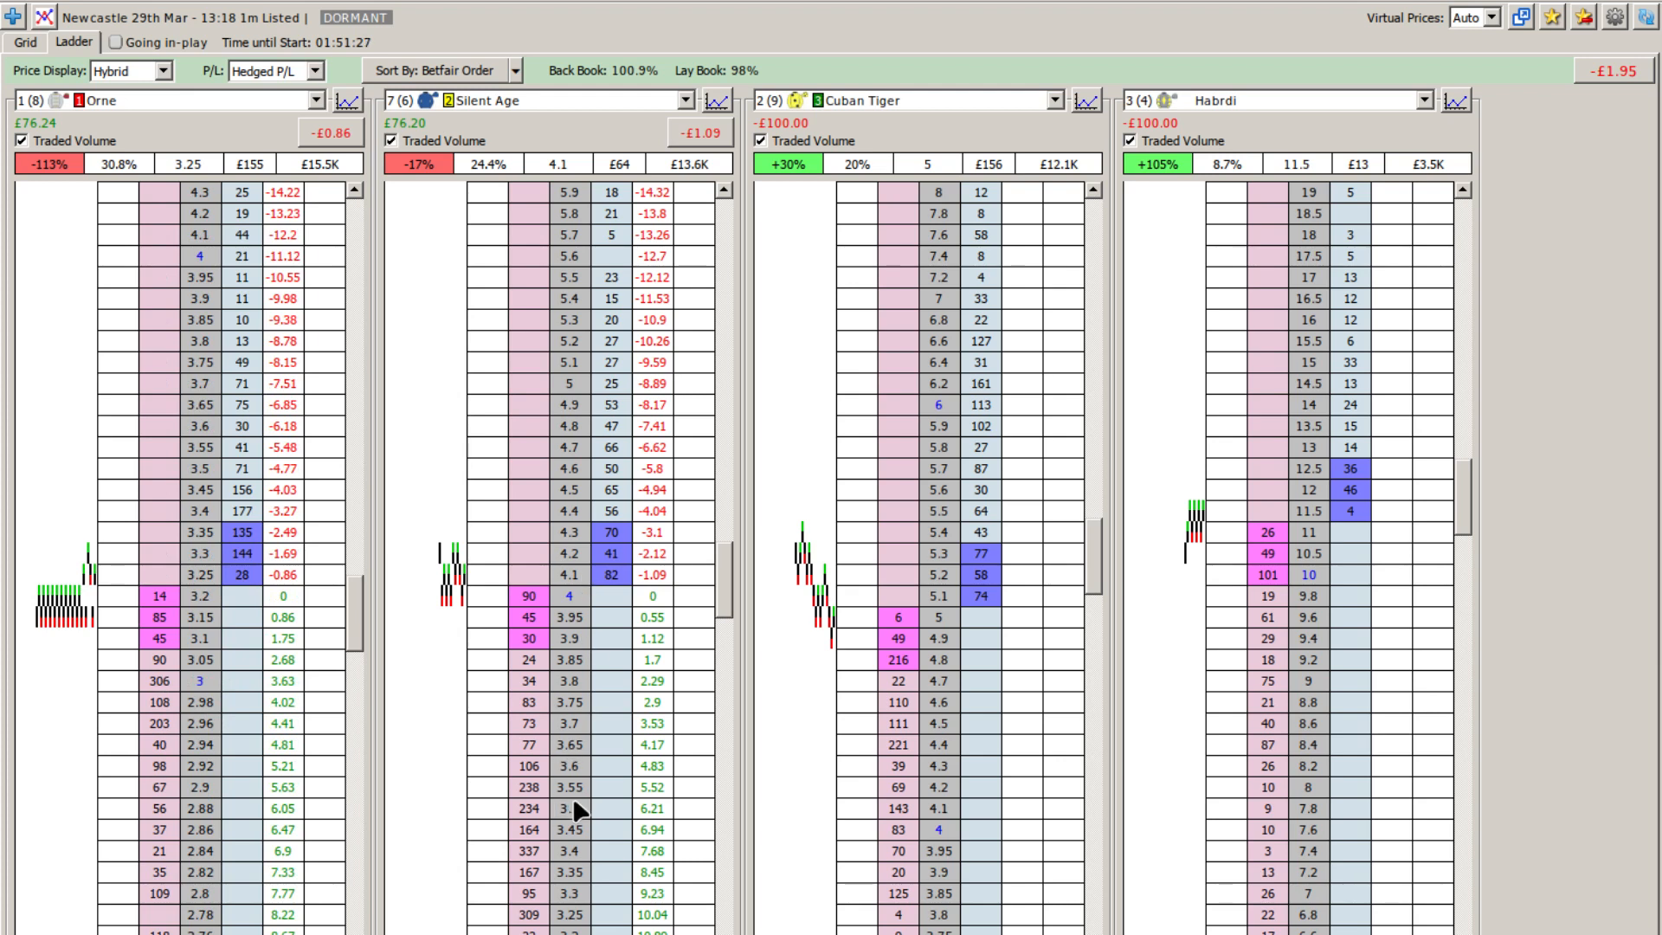
scroll(573, 801, "down", 2)
scroll(188, 668, "down", 3)
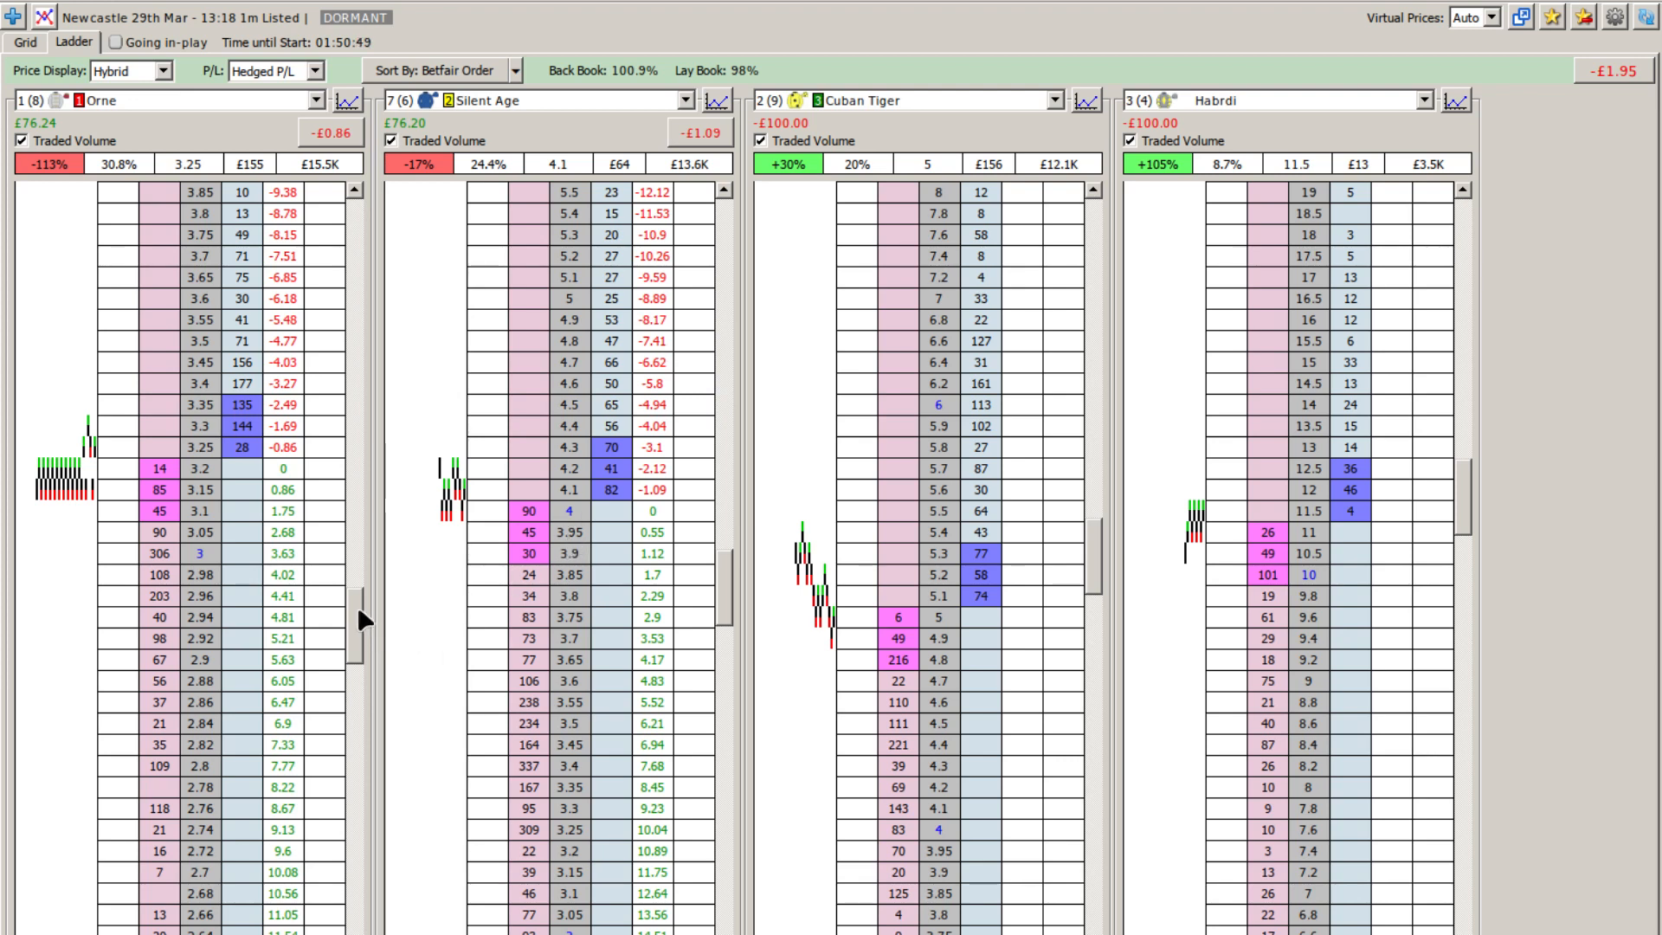
left_click_drag(357, 608, 351, 844)
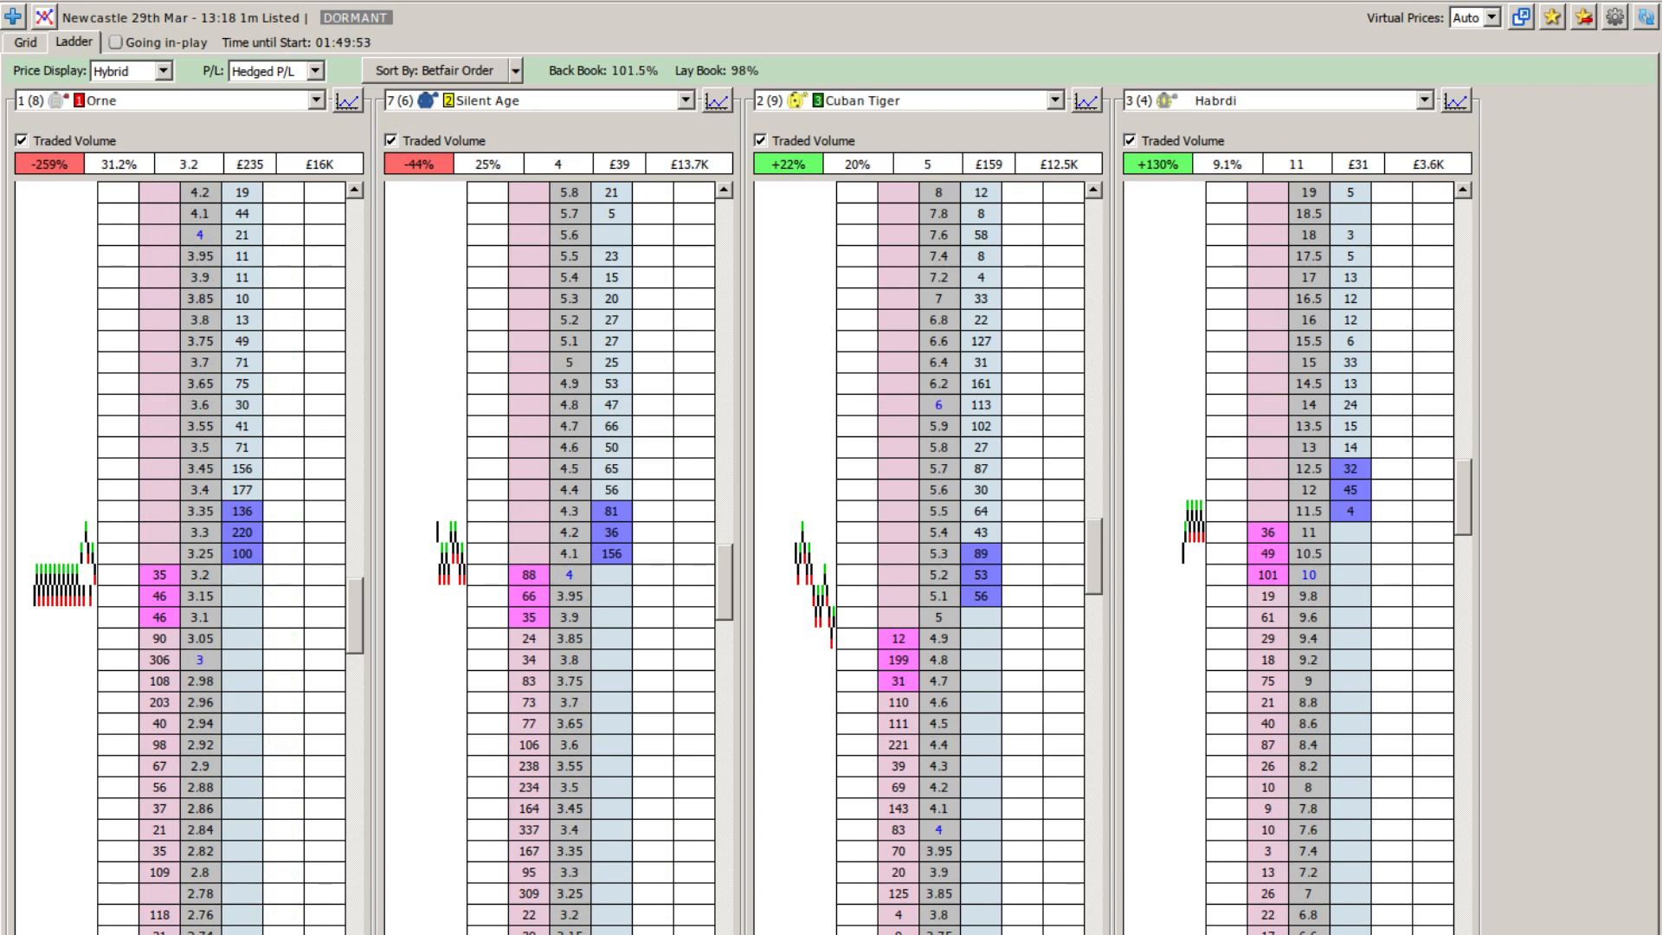
Step: Try dutching £100 across Orne, Silent Age, Cuban Tiger, Habrdi and Sayedaty Sadaty, and cancel without submitting
key("ctrl+d")
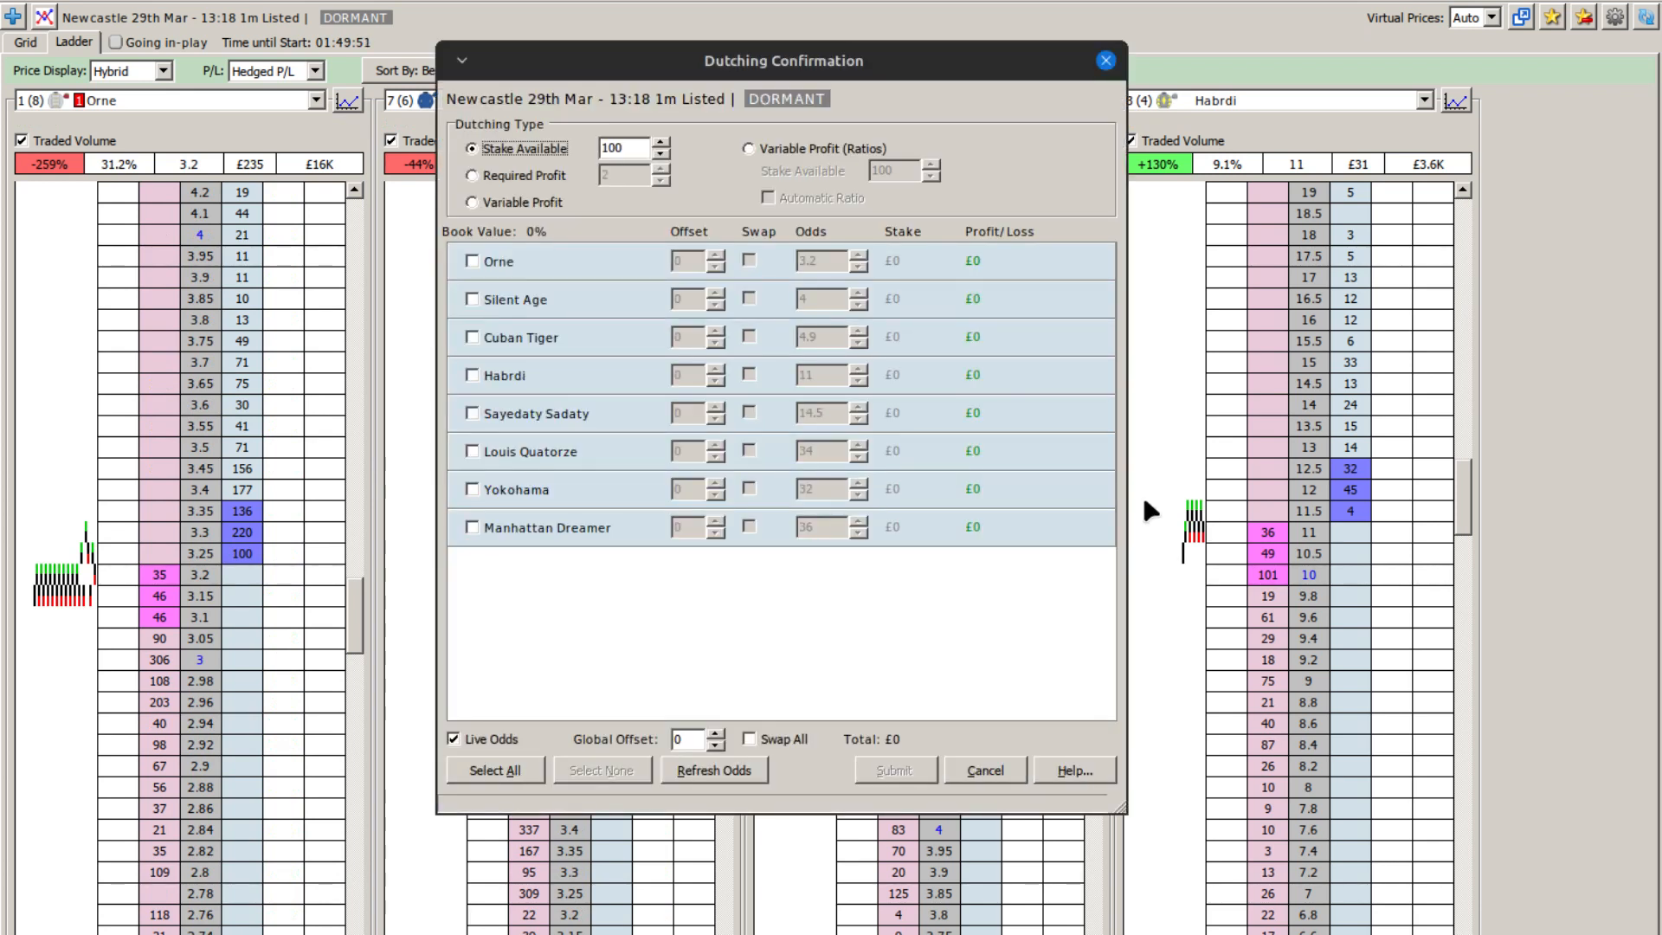
left_click(498, 259)
left_click(489, 299)
left_click(491, 338)
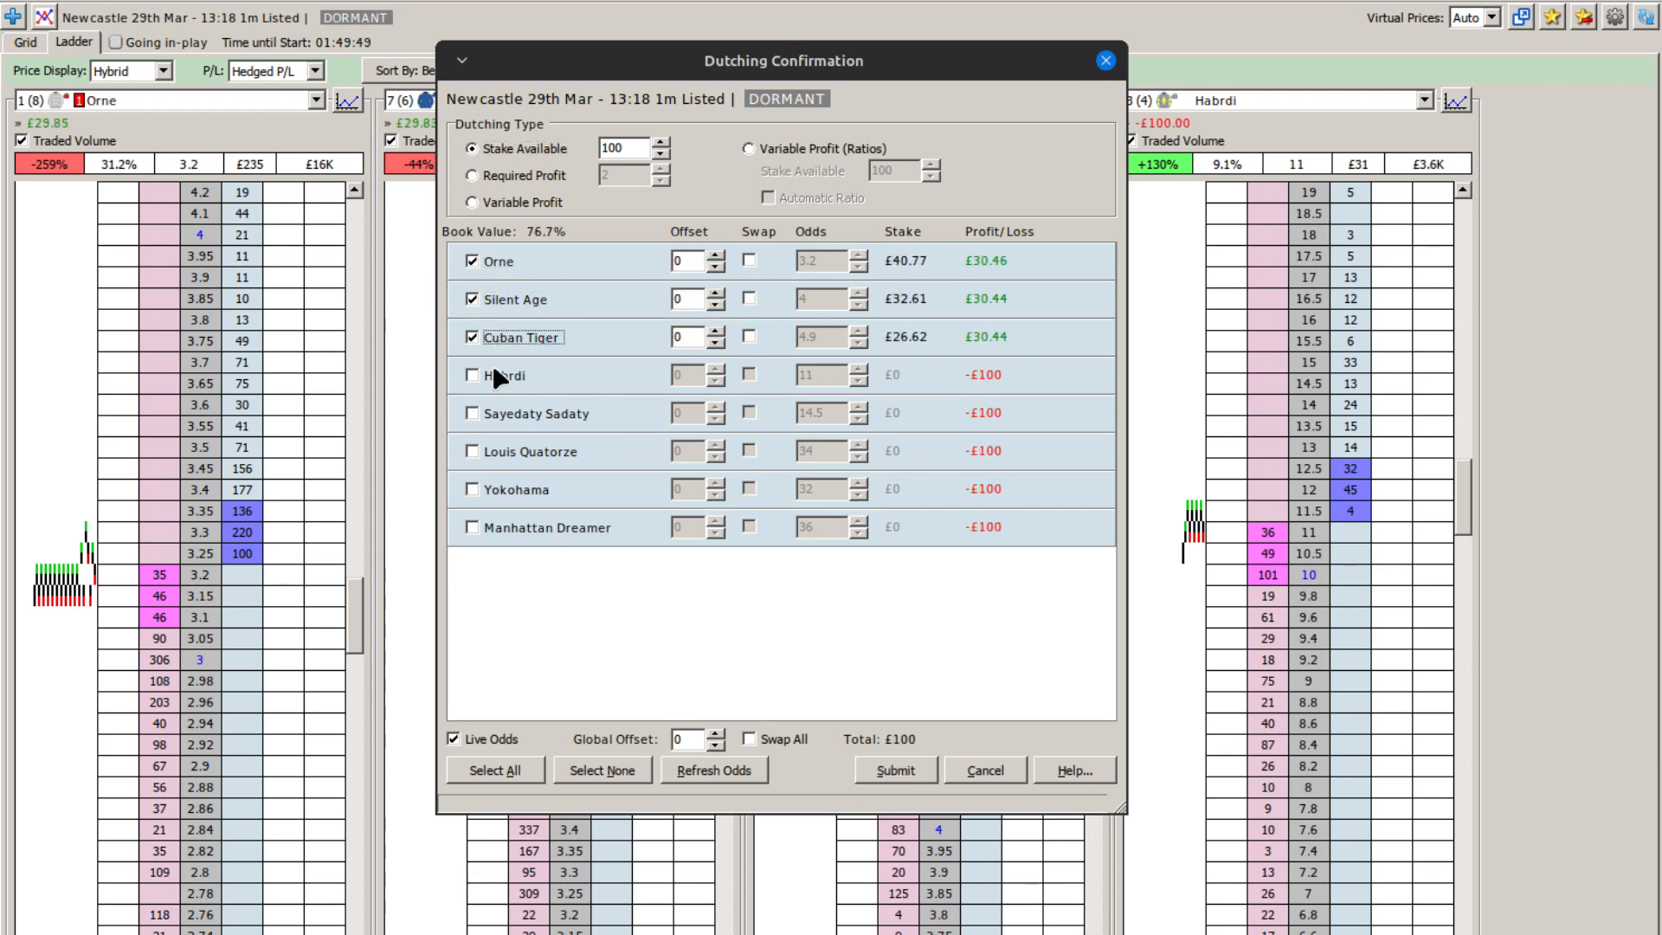
left_click(495, 376)
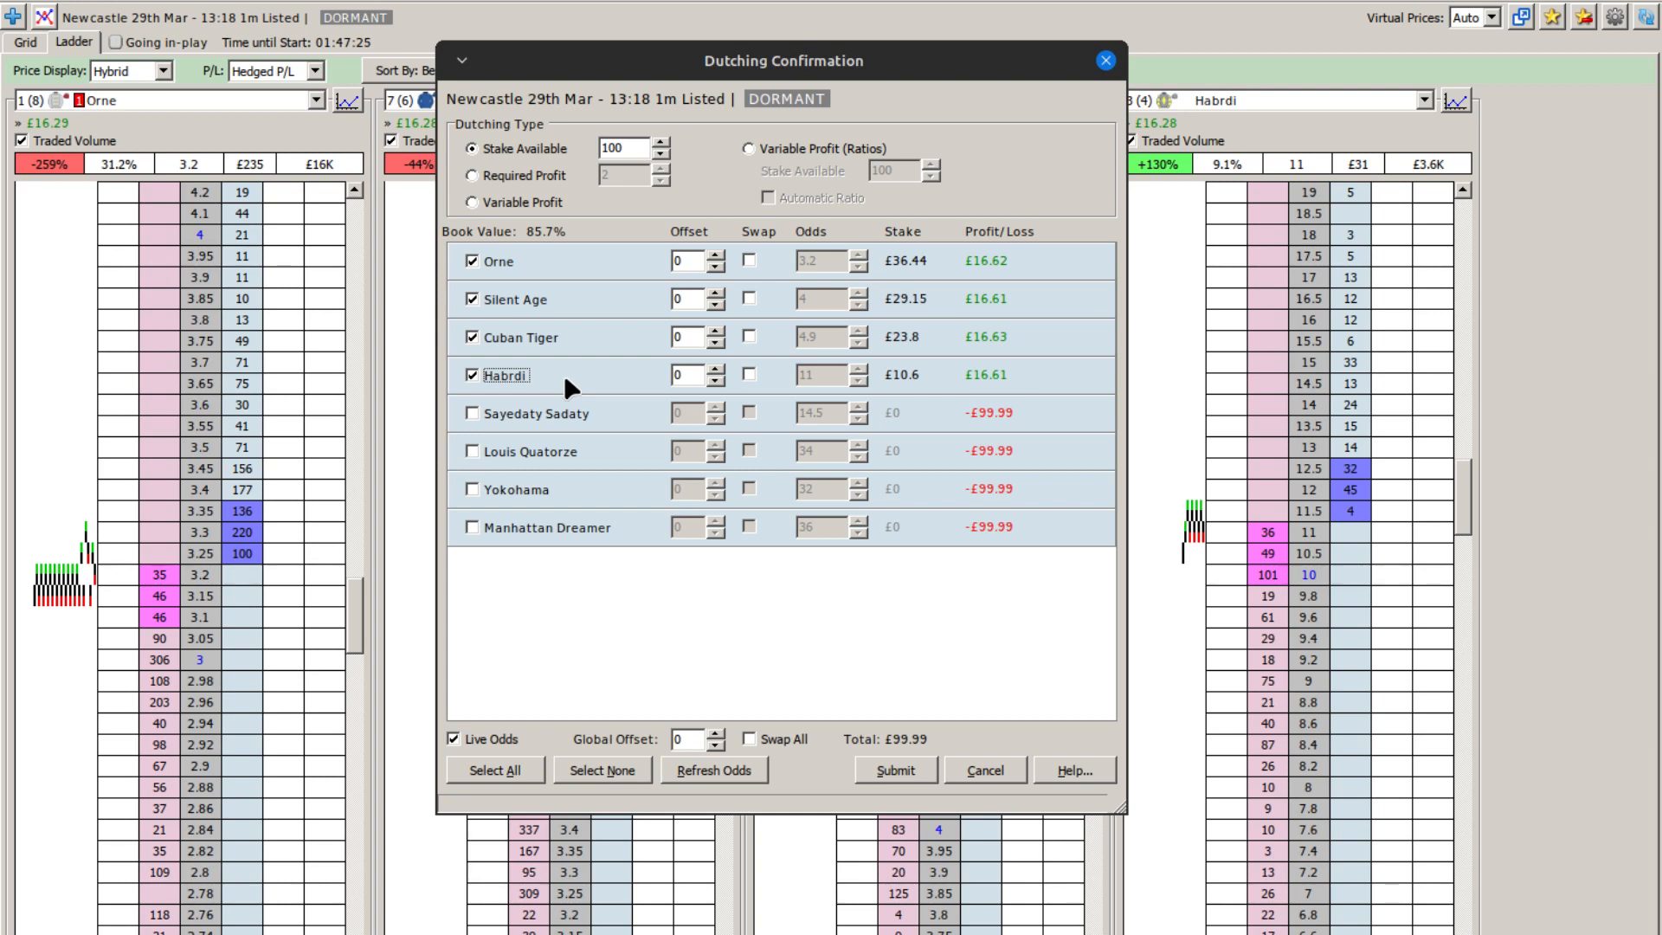
left_click(524, 414)
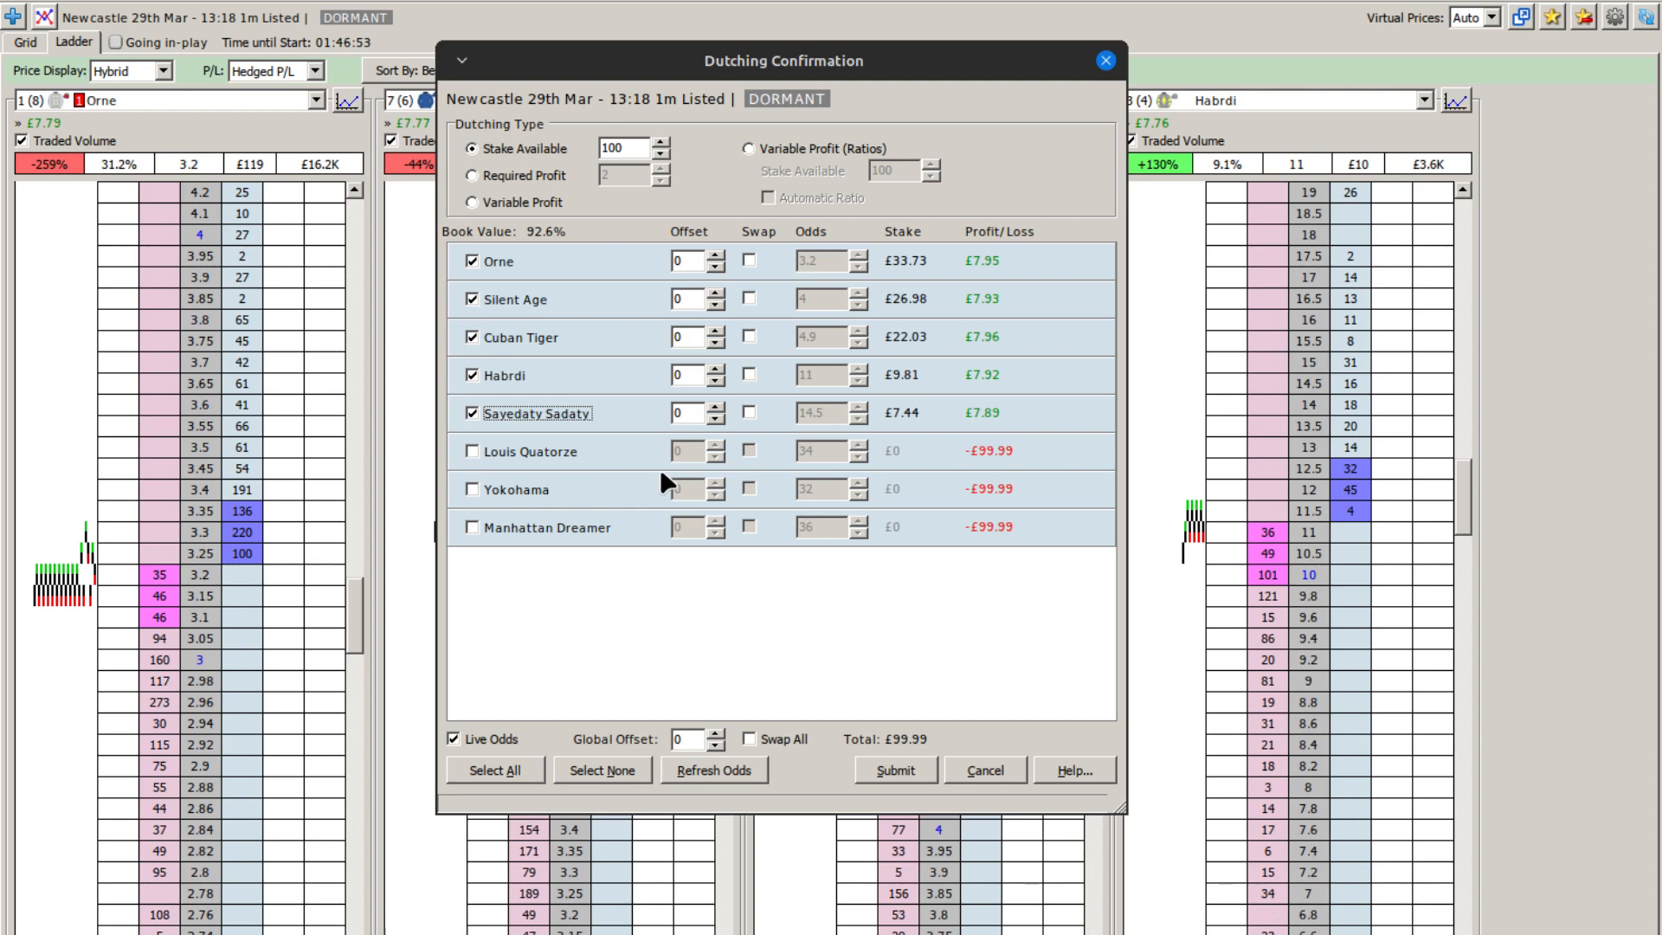
left_click(985, 770)
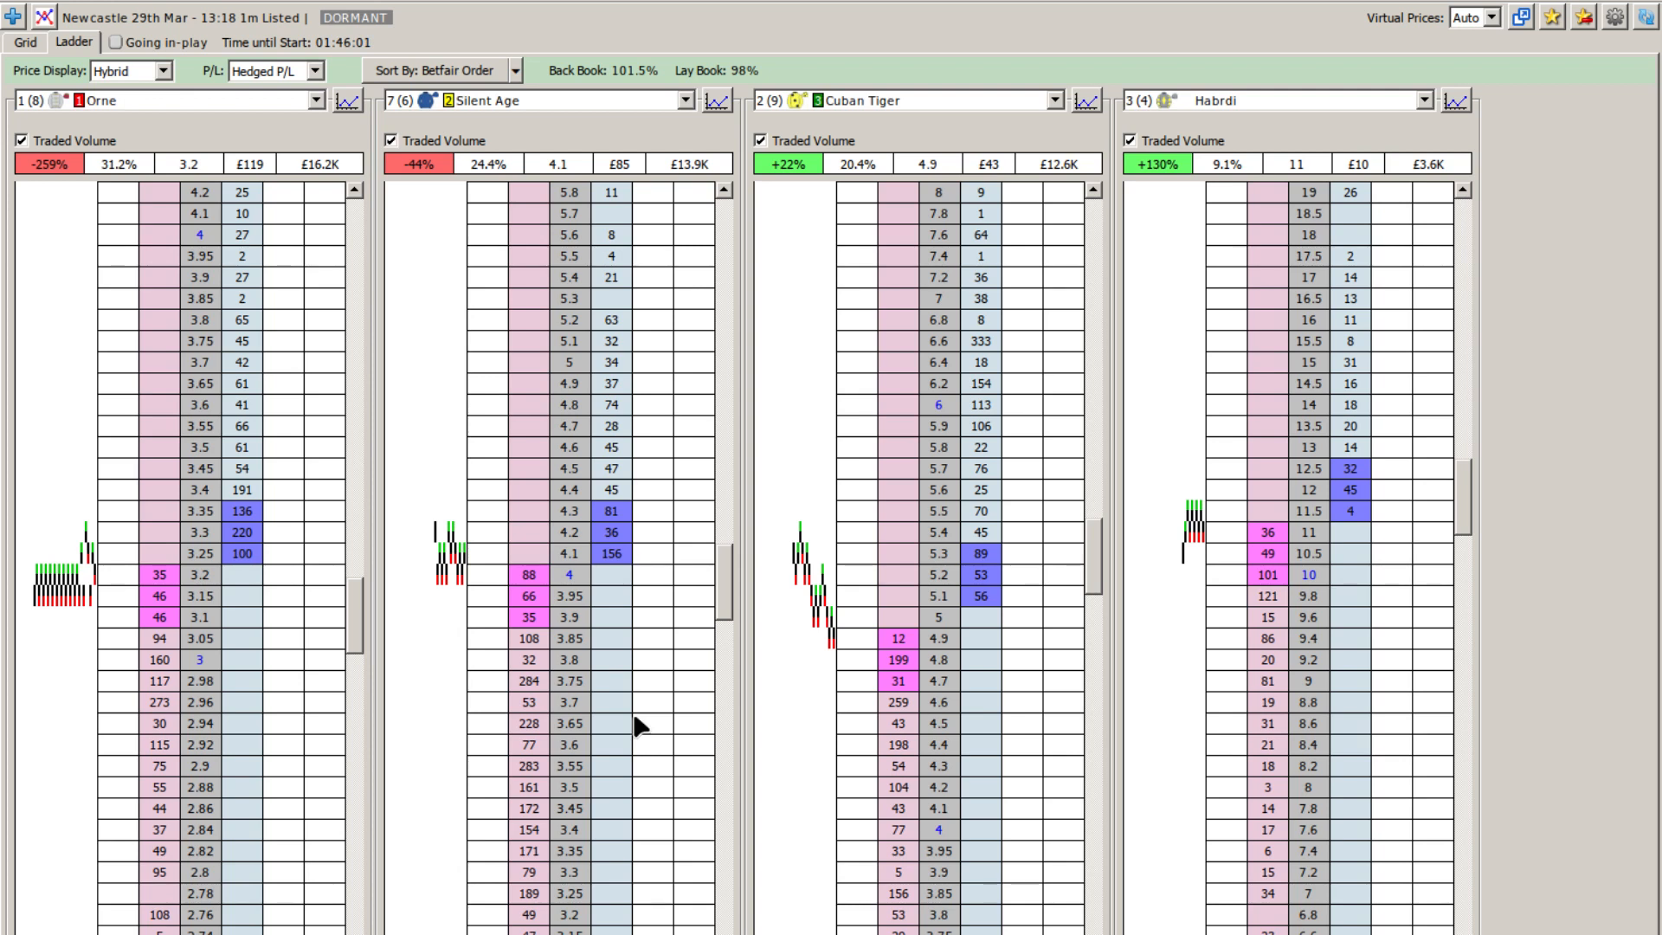
Step: Submit a single-runner dutching bet of £100 on Orne and inspect its potential hedged profit at shorter odds
key("ctrl+d")
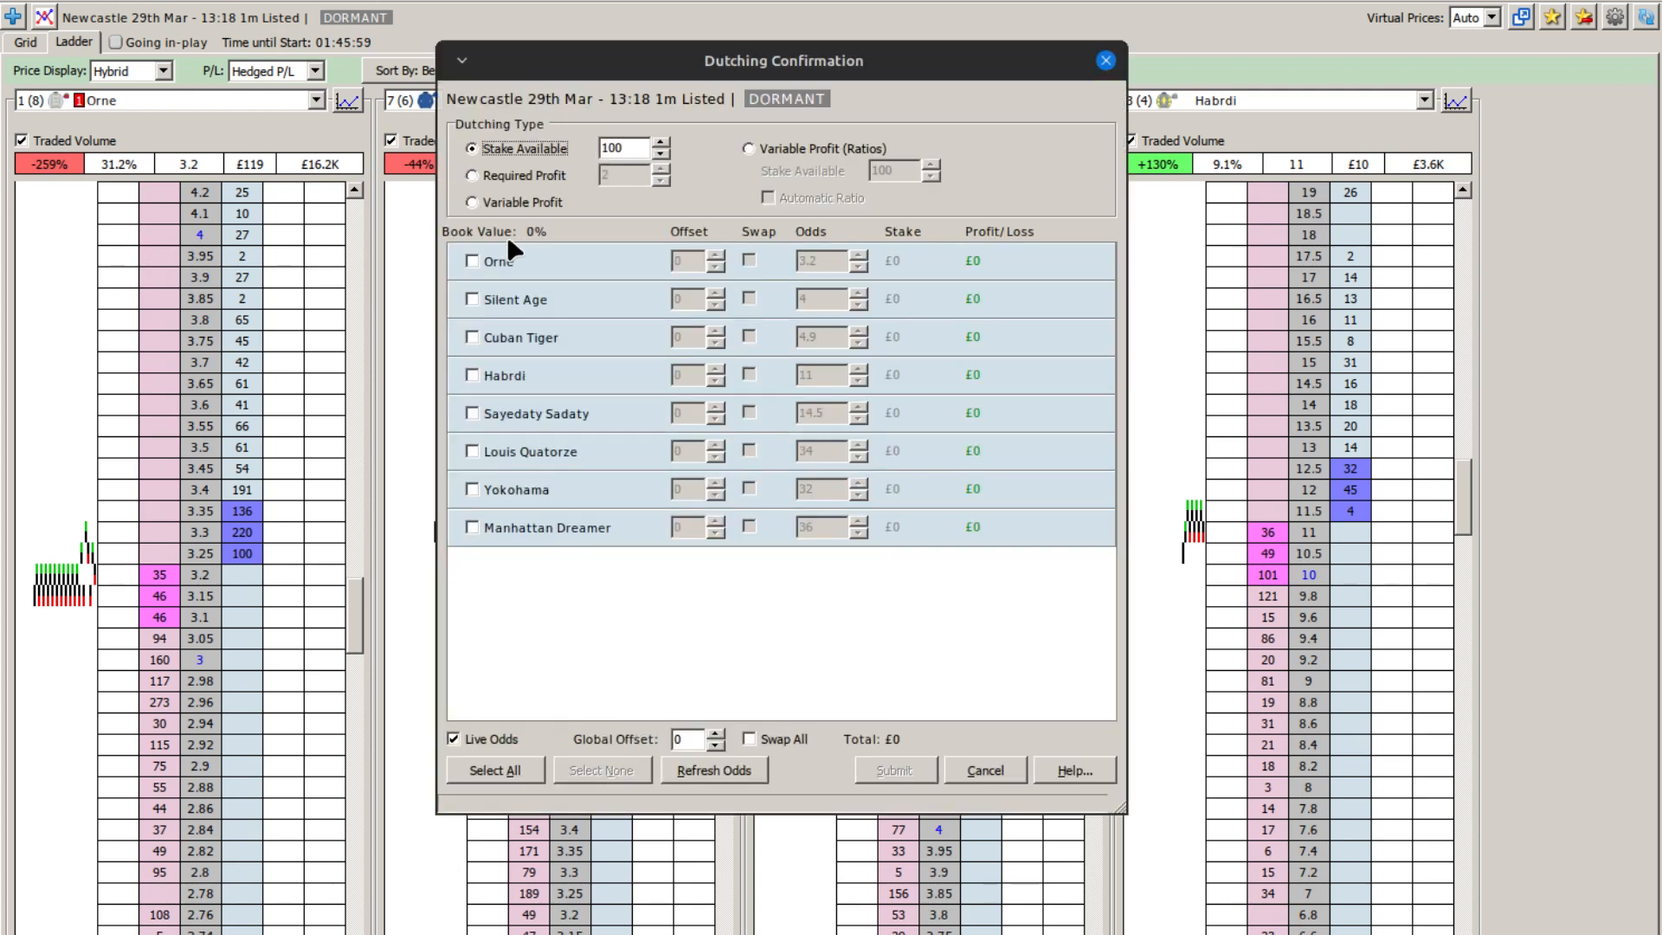
left_click(495, 262)
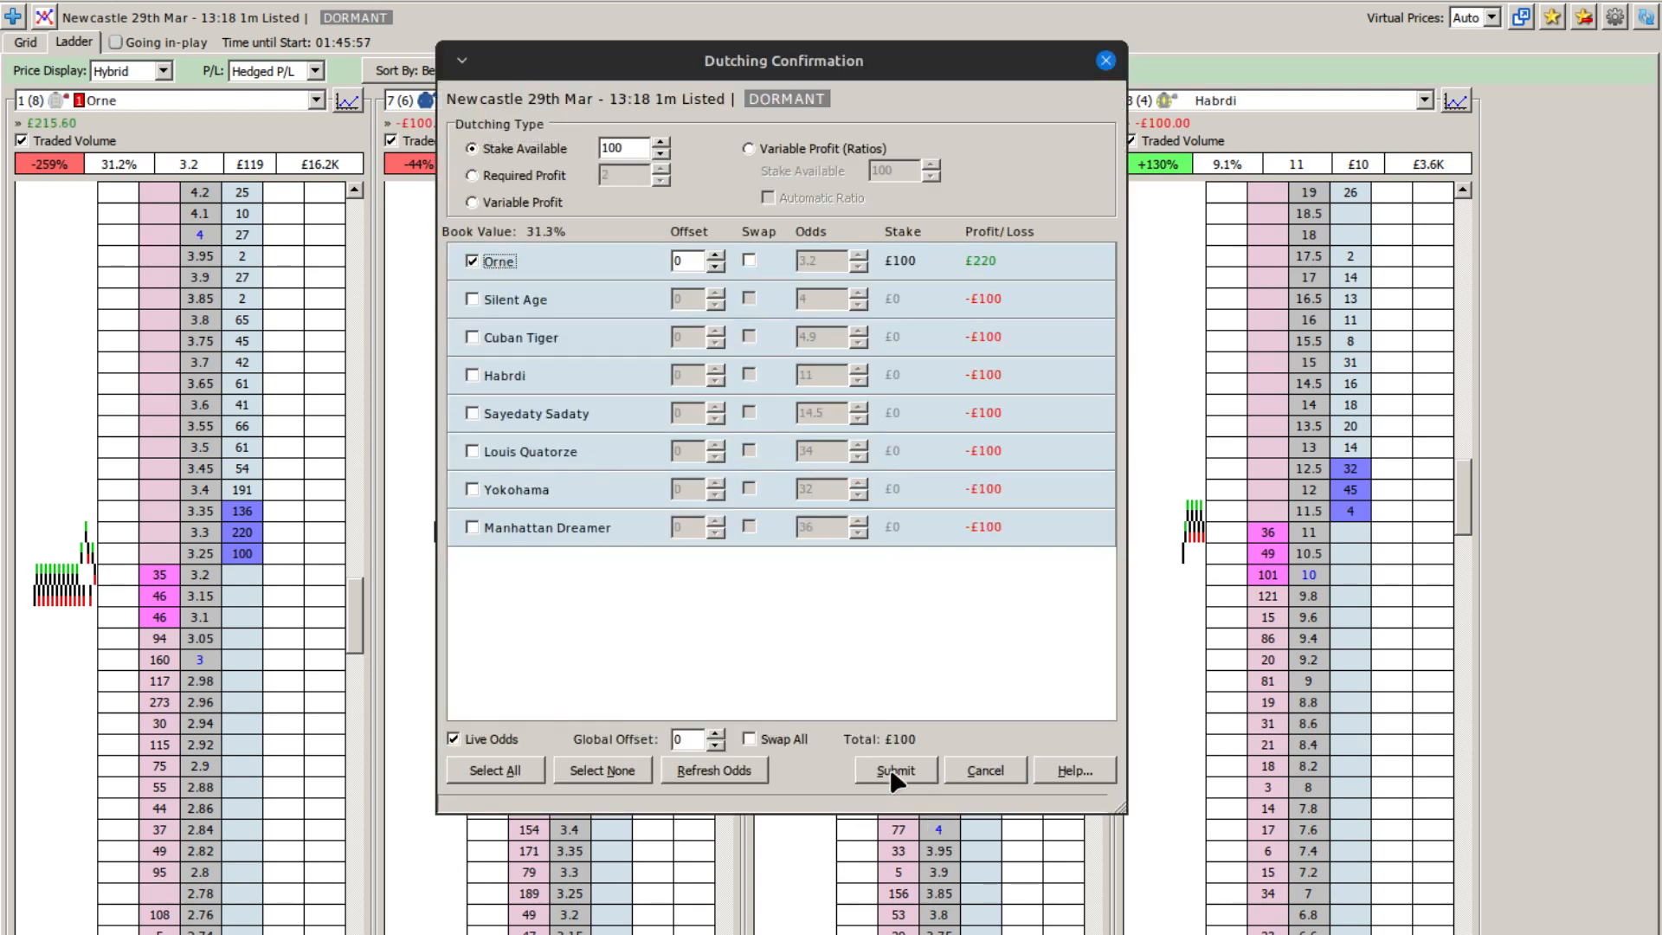
left_click(896, 773)
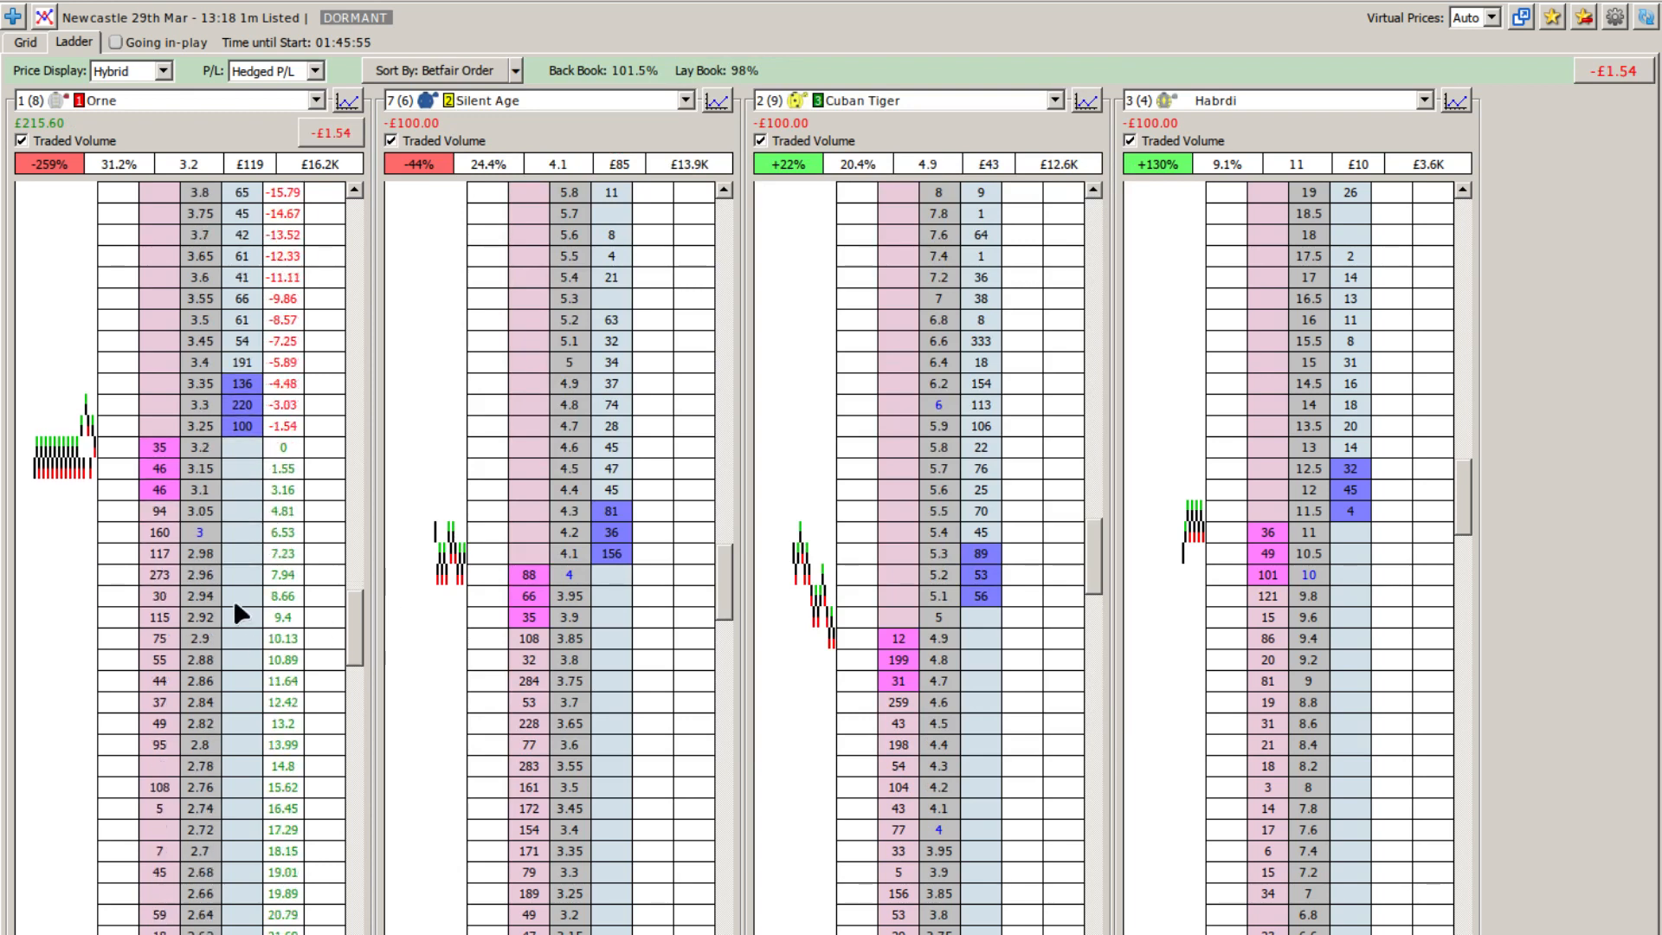
scroll(234, 606, "down", 10)
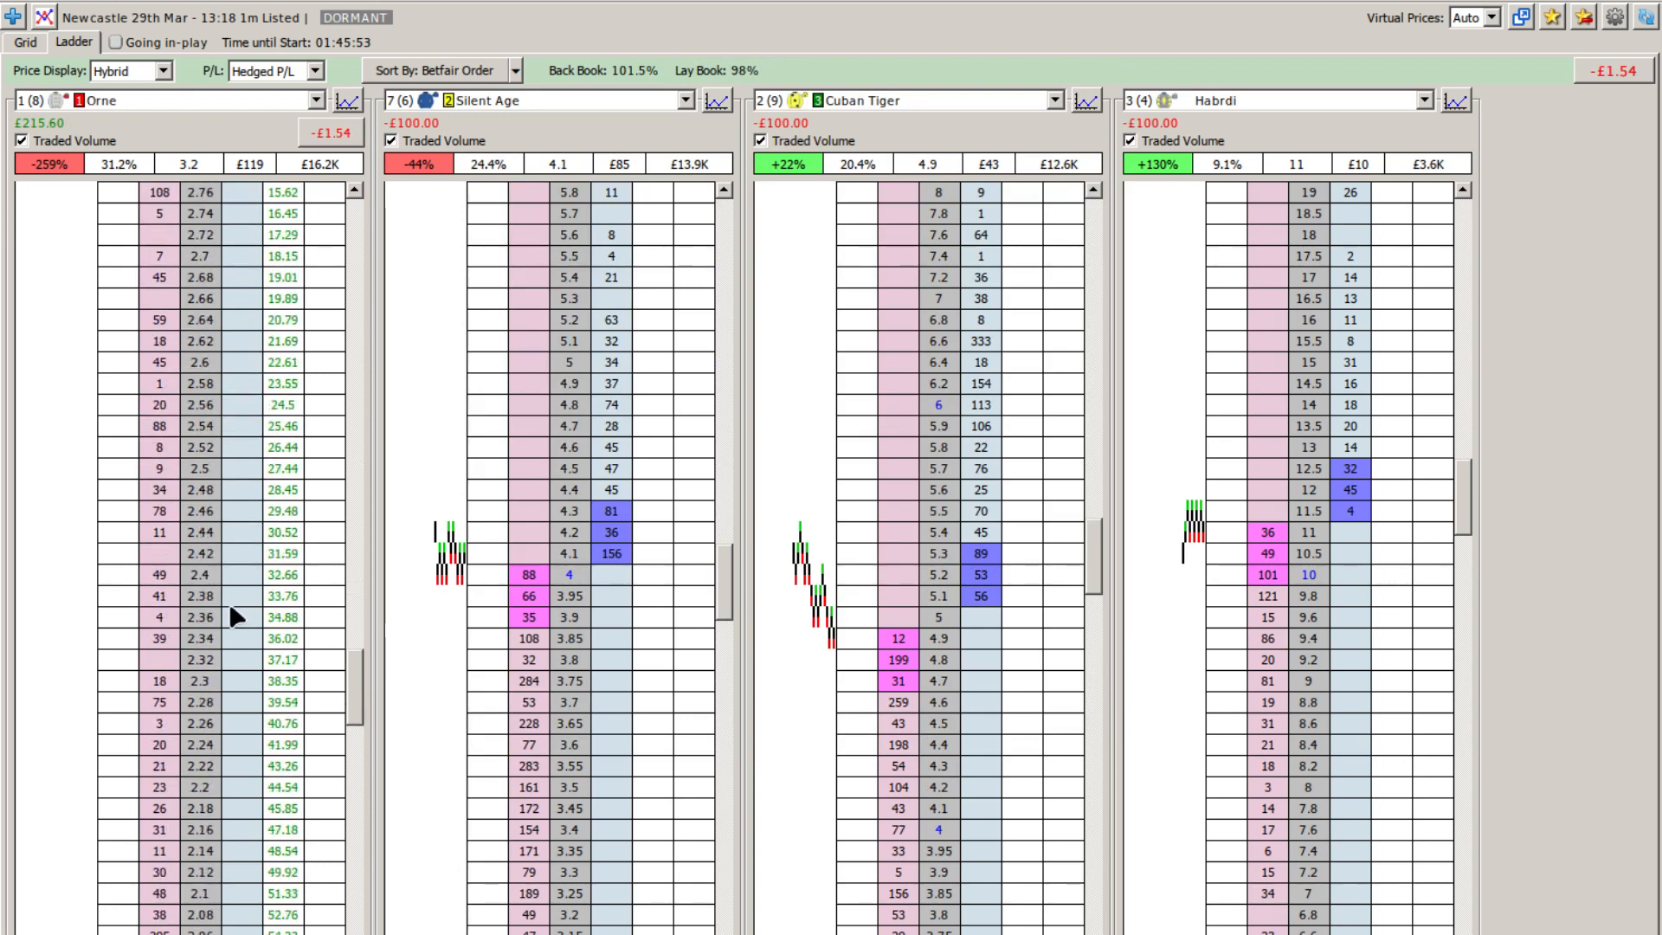
scroll(230, 602, "down", 2)
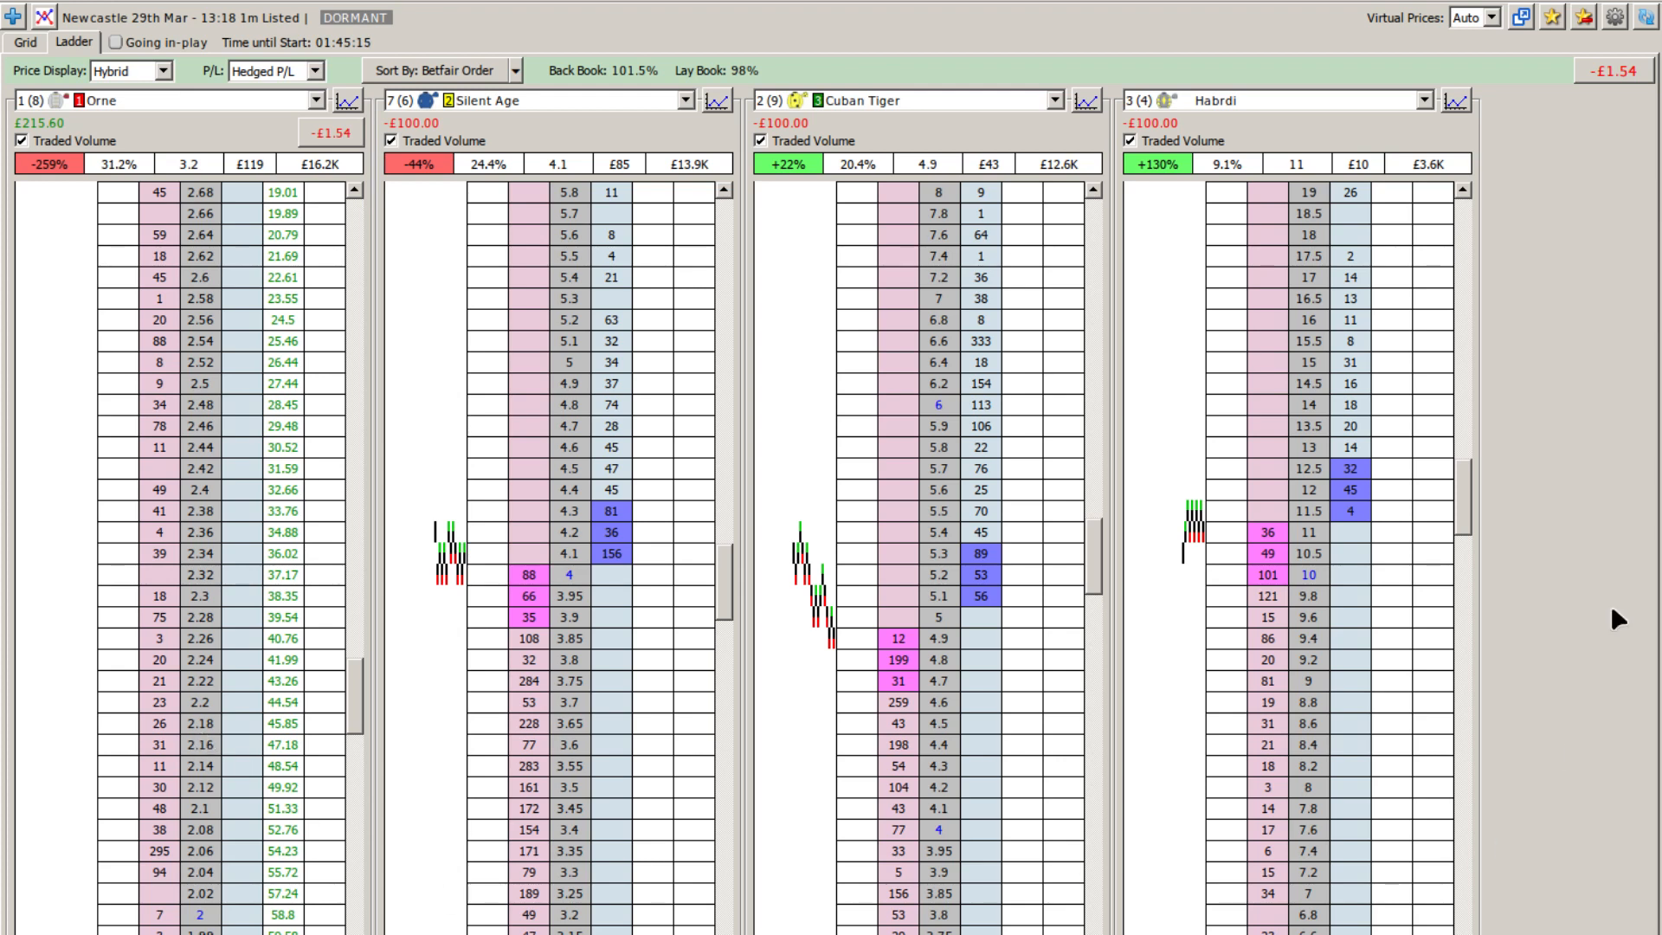
Step: Switch to the Strategy Editor, examine the profit and bet-count conditions of the One Runner - Green Up rule, and close it without changes
key("alt+Tab")
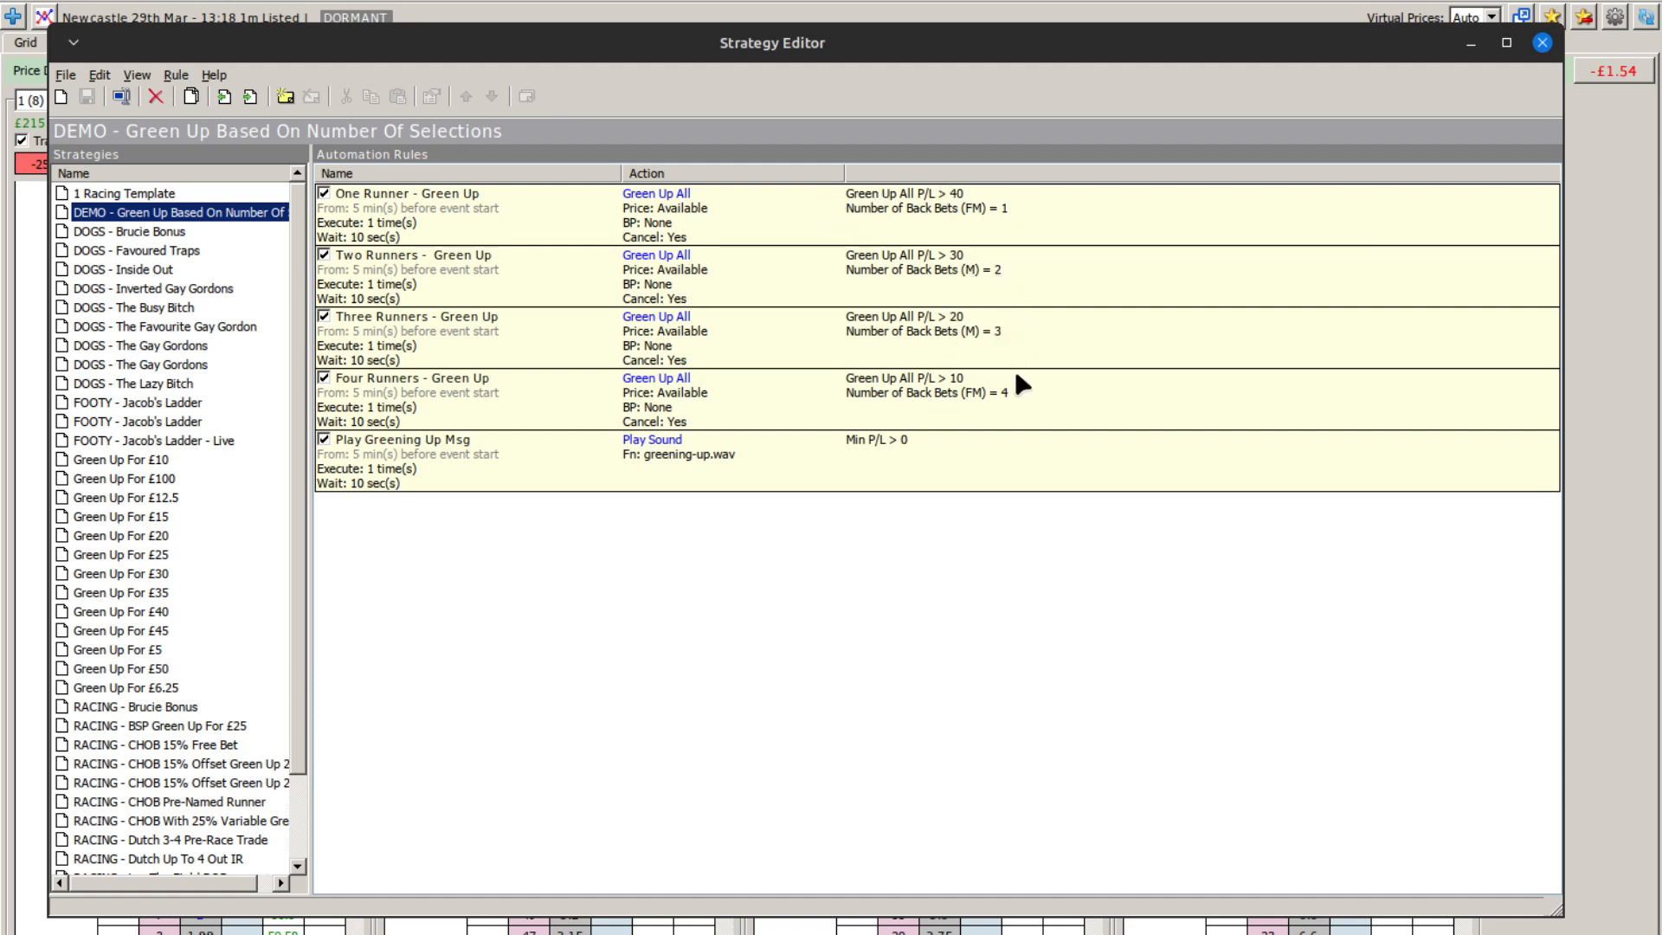
left_click(999, 394)
left_click(846, 573)
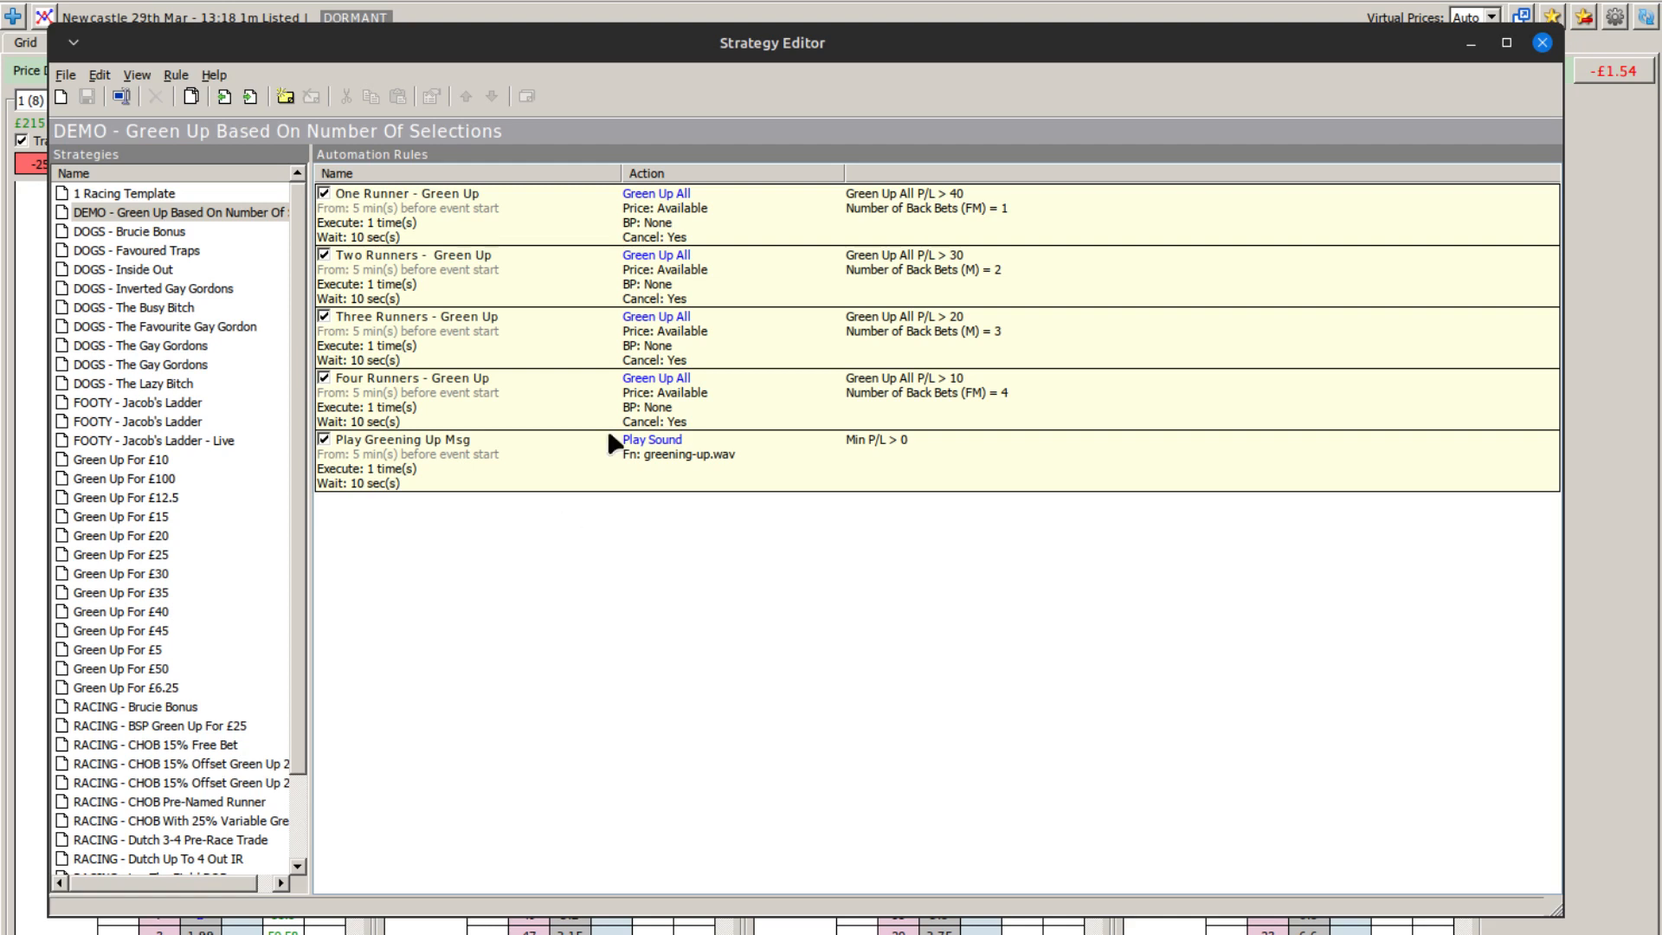
left_click(803, 230)
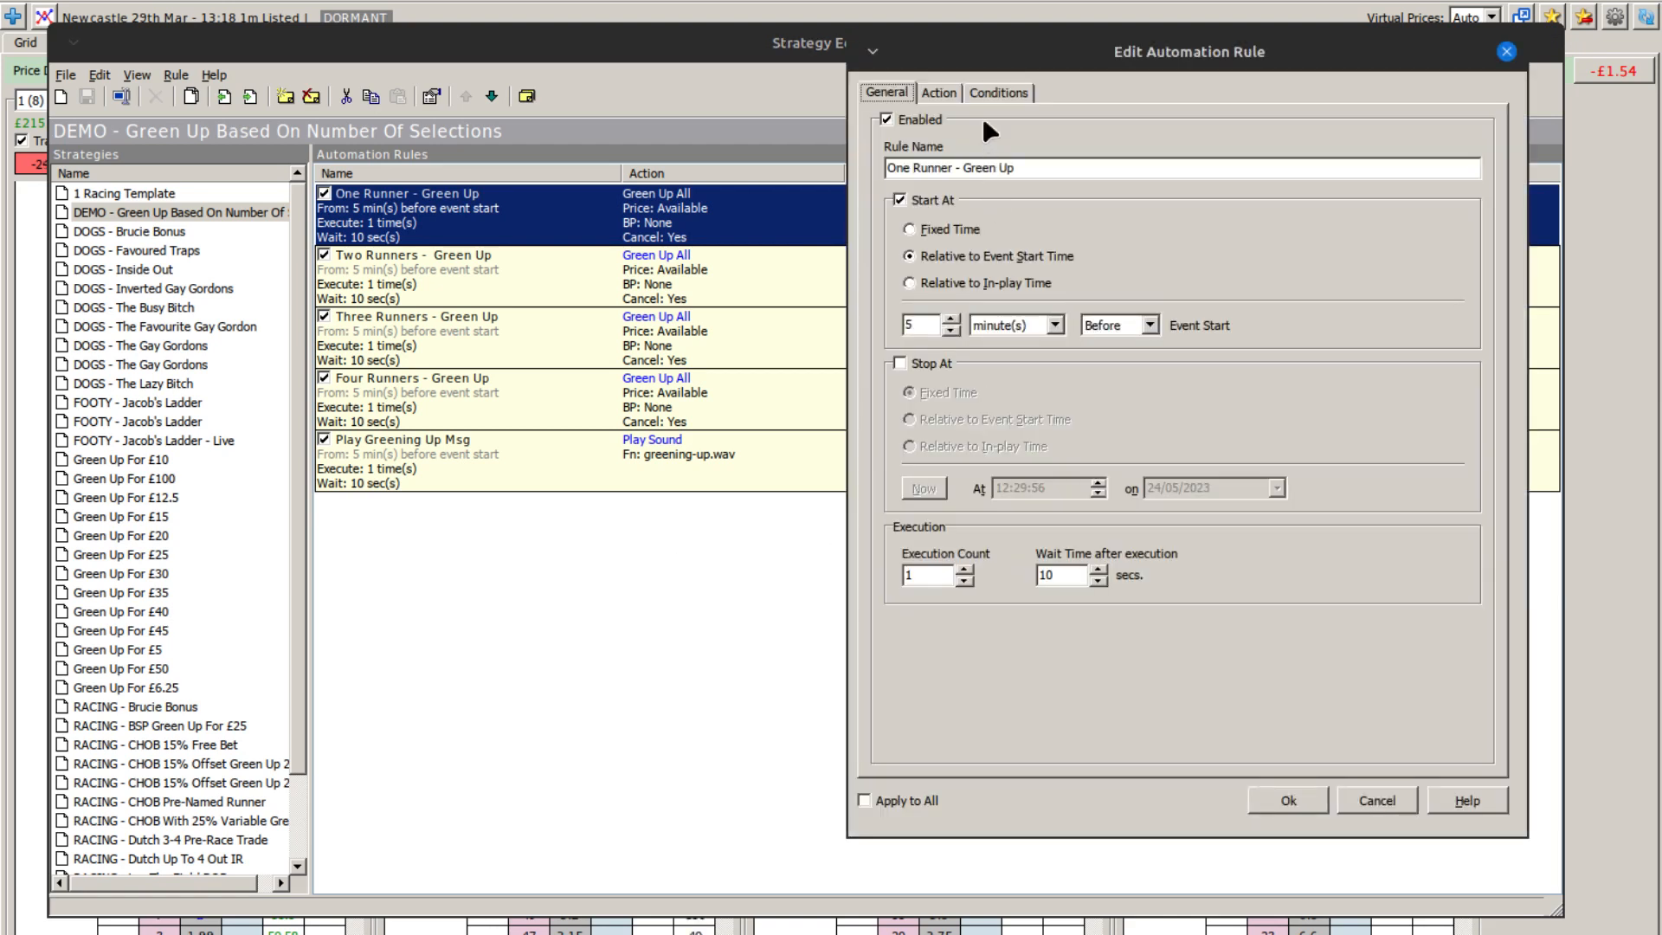
left_click(984, 92)
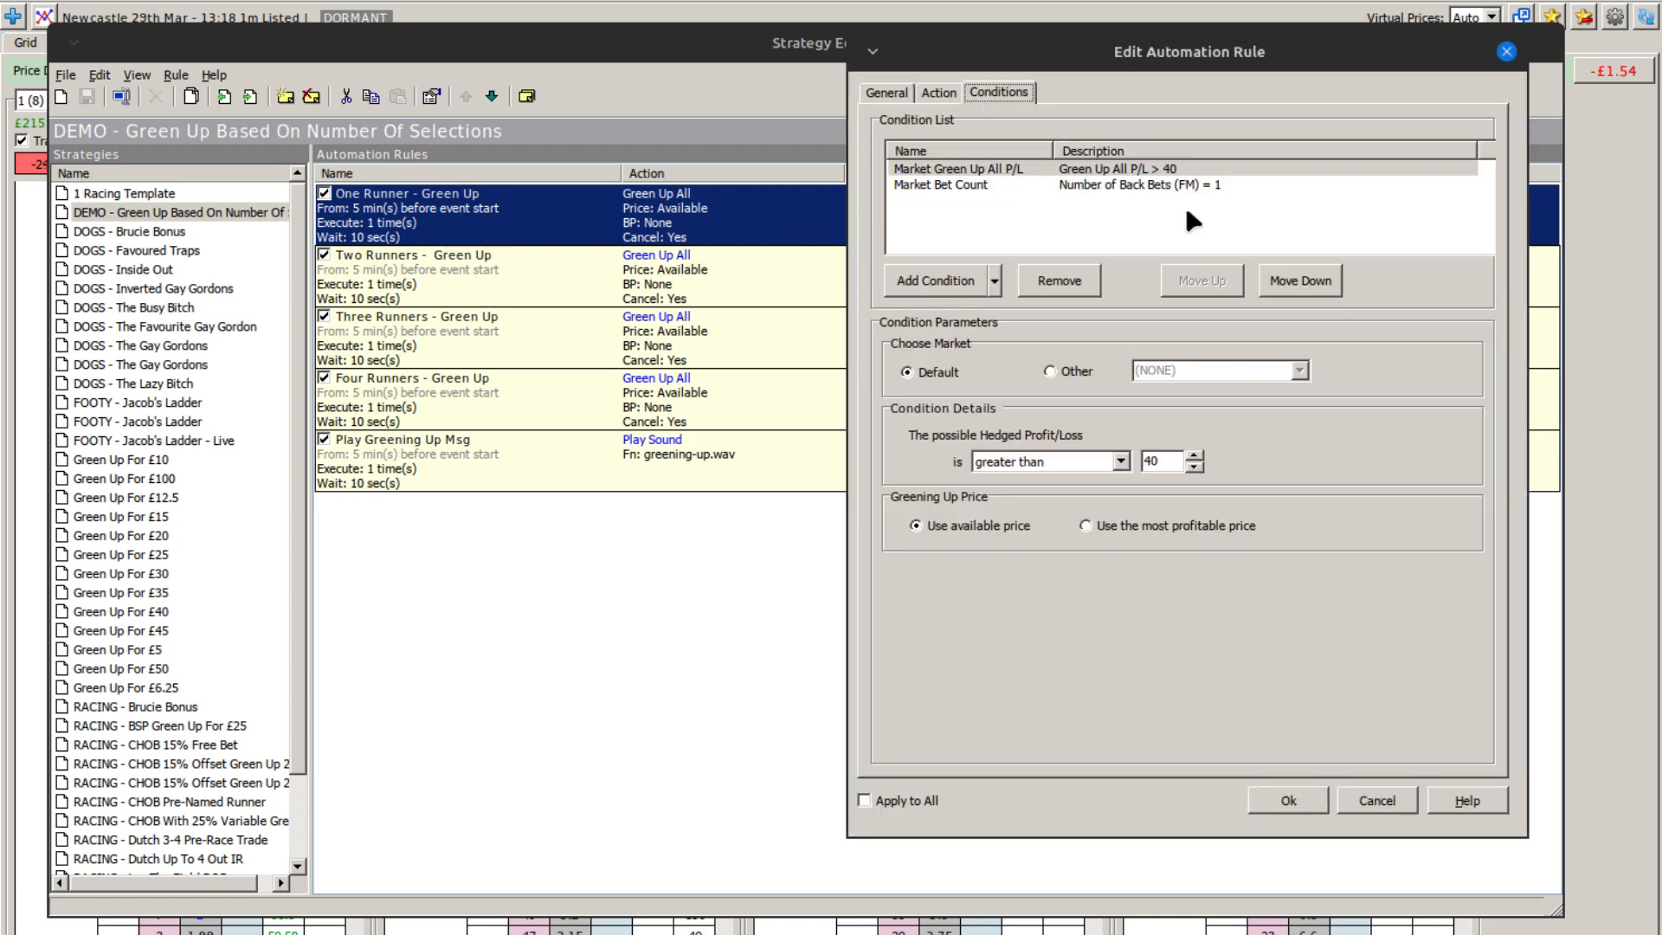
double_click(1164, 465)
left_click(1113, 185)
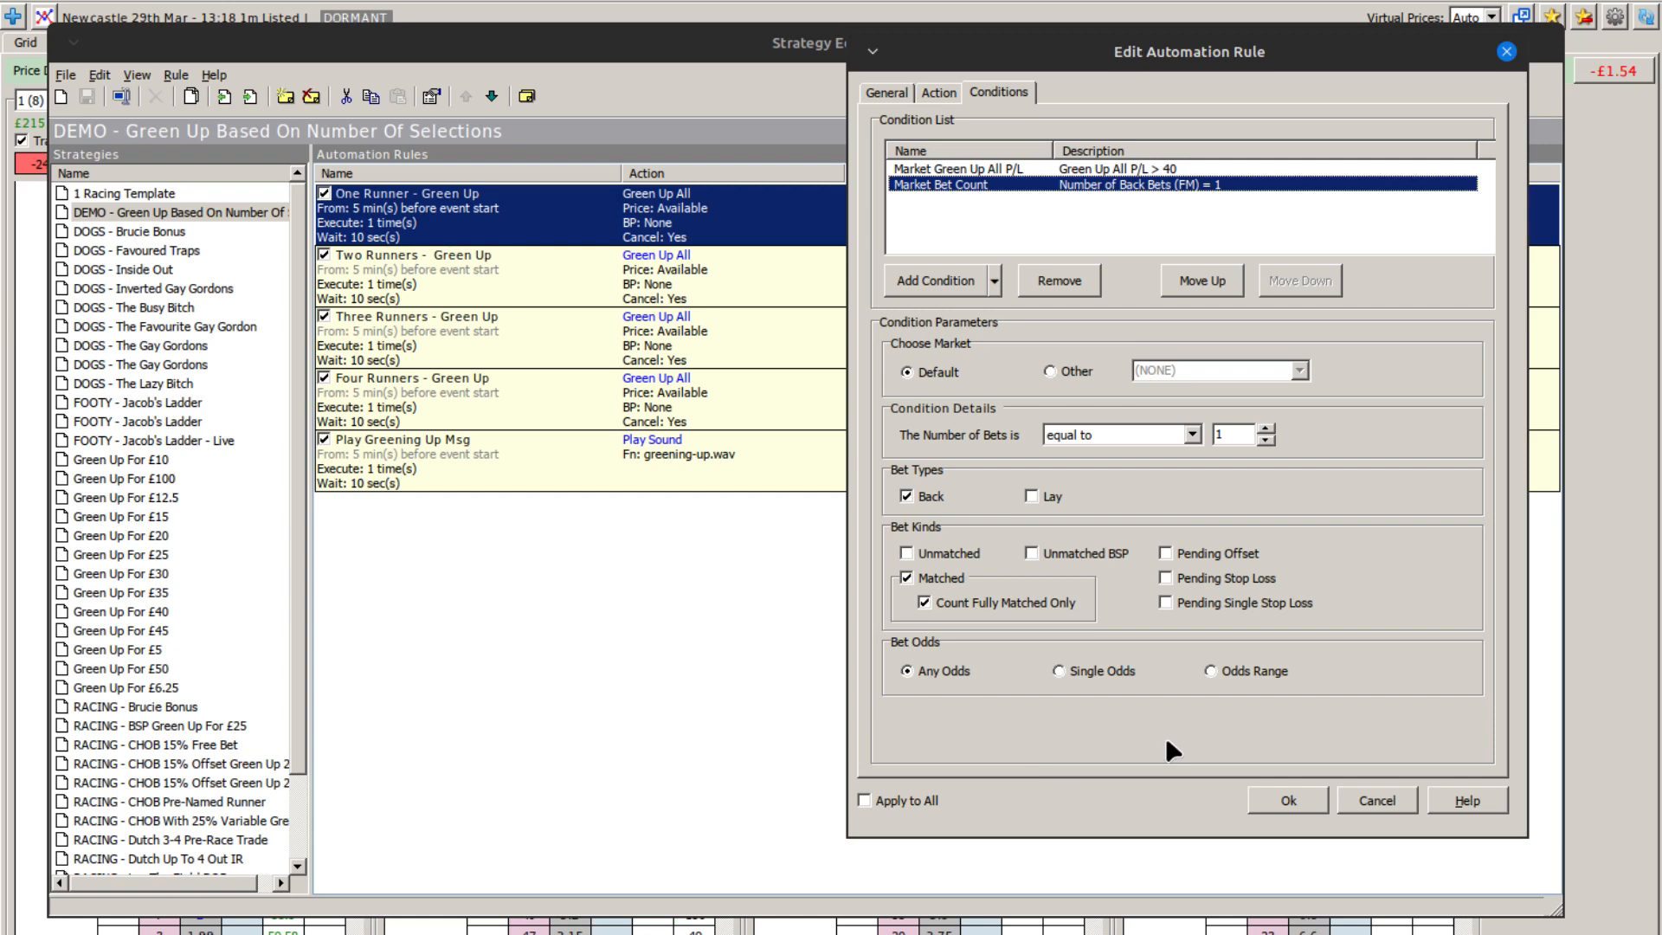
left_click(1374, 798)
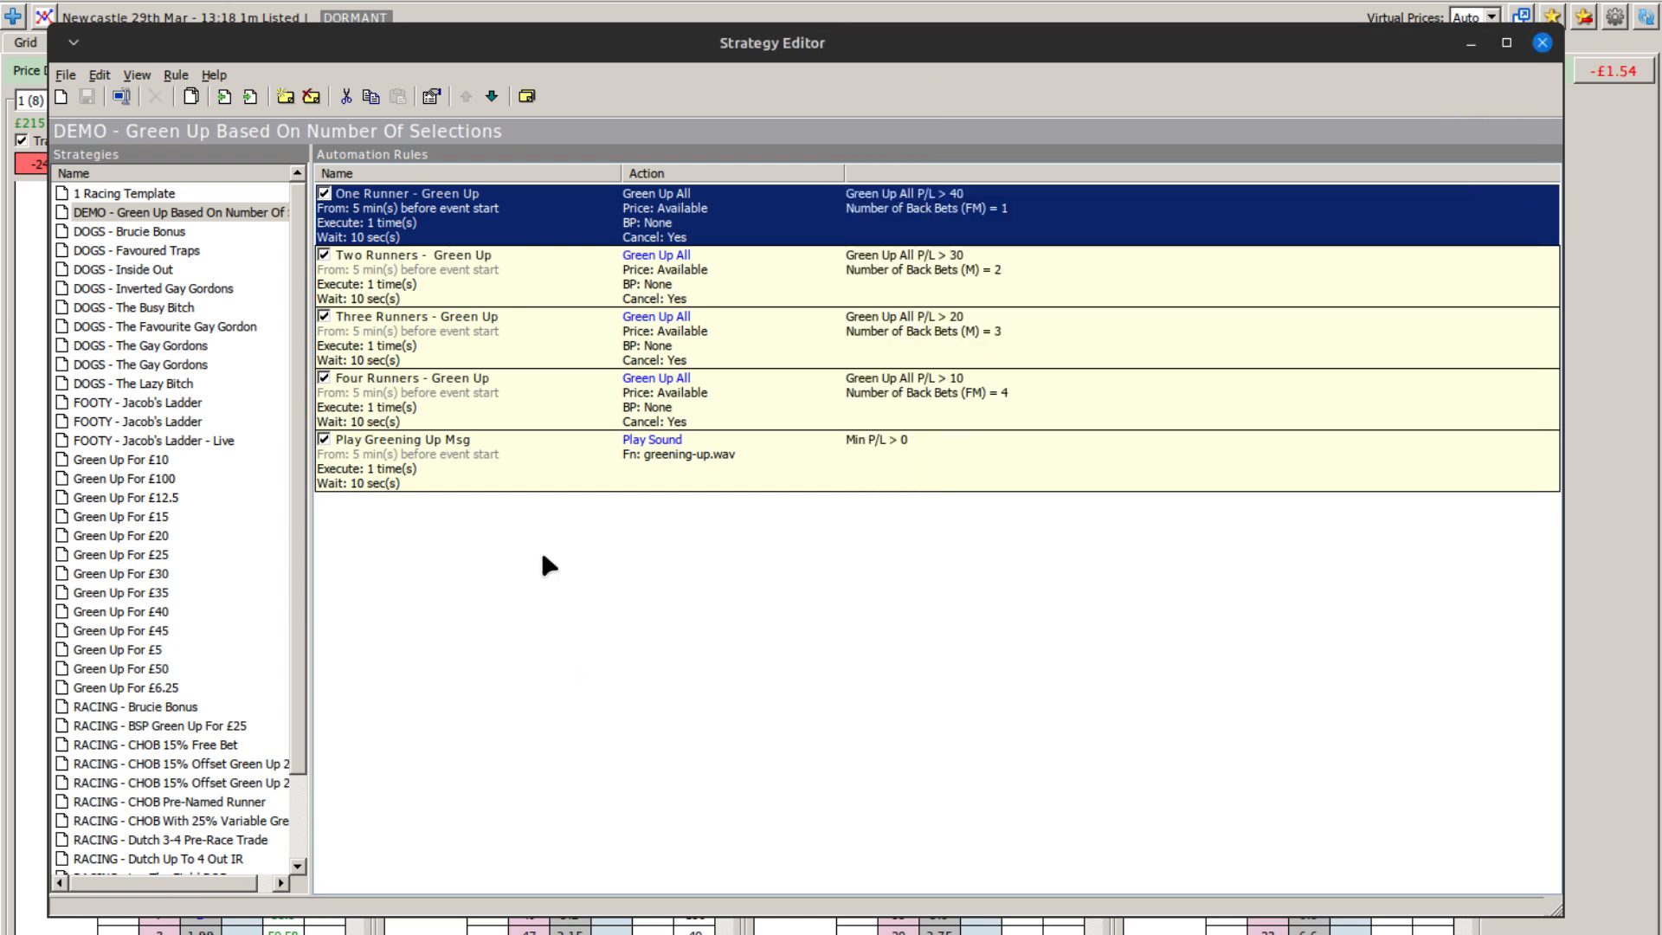